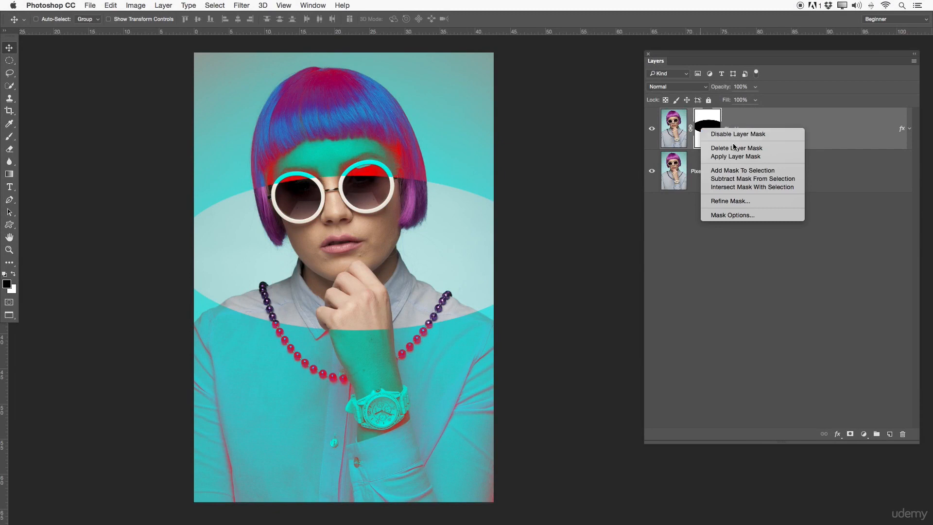
# Delete the upper pixel layer's mask and clear its Color Overlay layer style
pyautogui.click(735, 148)
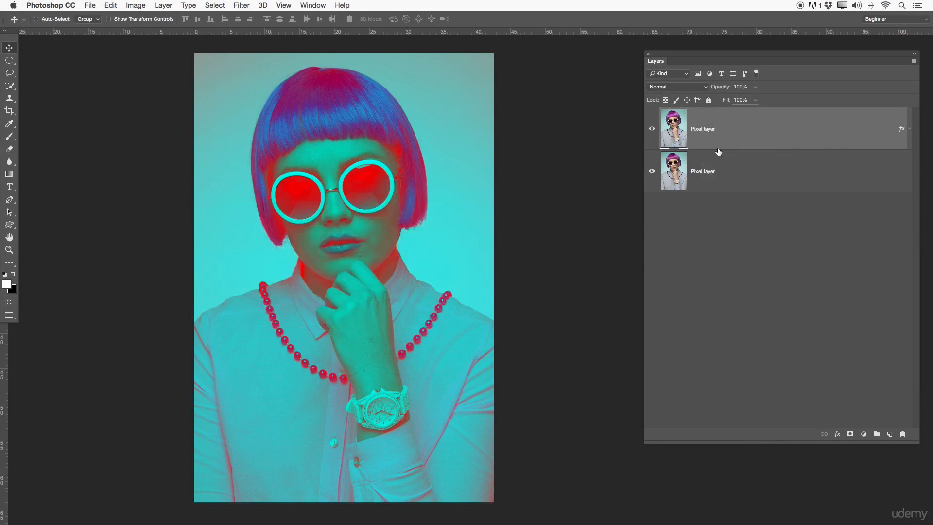
pyautogui.click(908, 129)
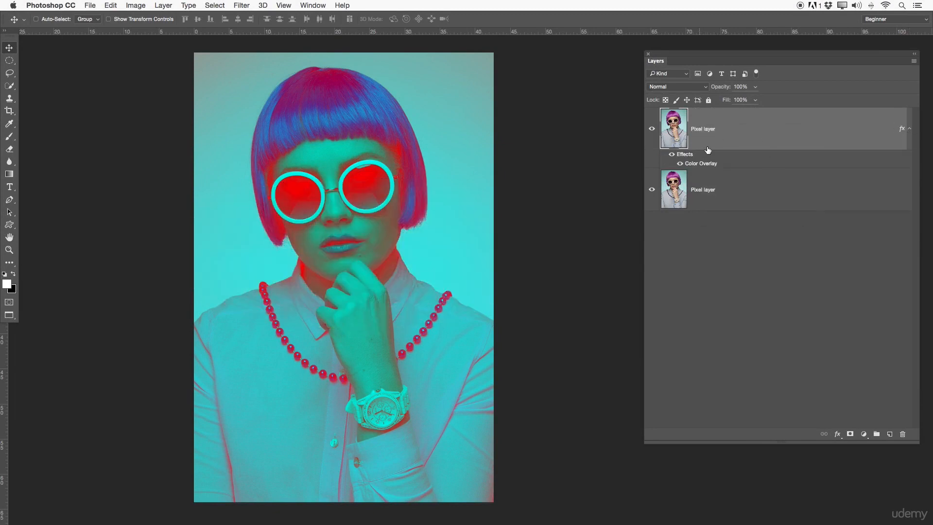
pyautogui.rightClick(730, 134)
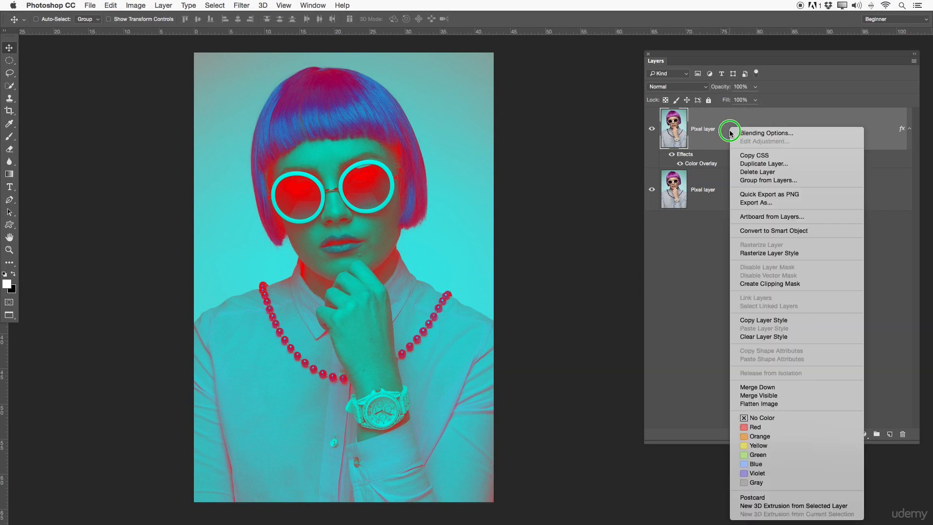
pyautogui.click(764, 336)
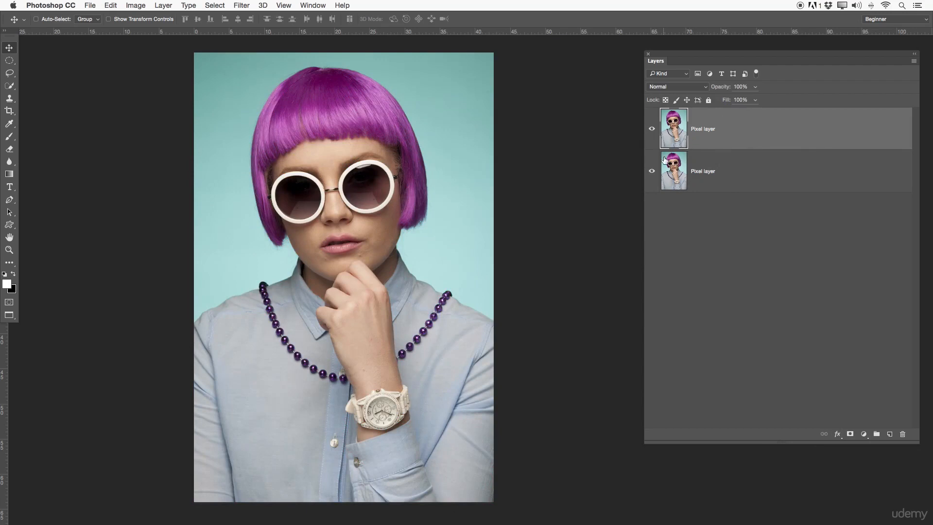
# Open the Properties panel group, merge the Layers panel into it, and dock it along the workspace edge with a shortened History panel
pyautogui.click(314, 5)
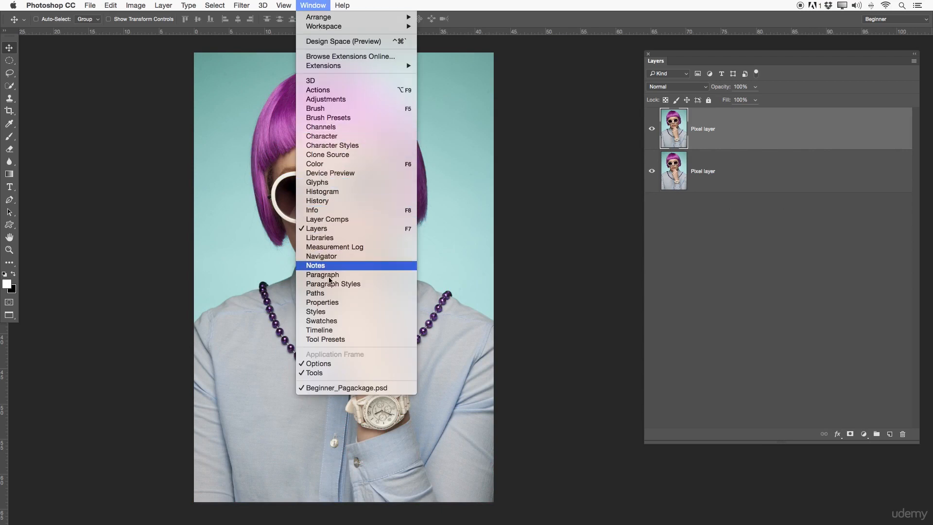
pyautogui.click(326, 304)
pyautogui.moveTo(684, 84); pyautogui.dragTo(437, 56)
pyautogui.click(437, 169)
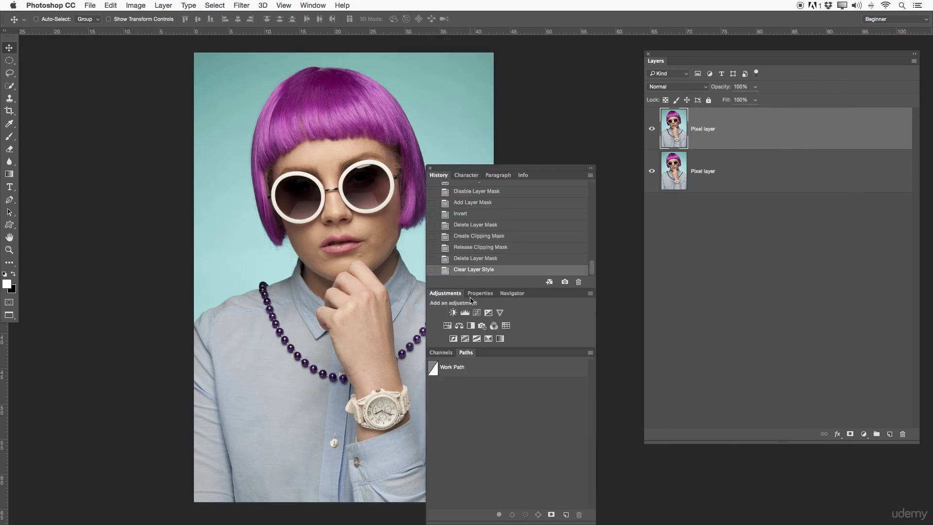
pyautogui.moveTo(663, 68); pyautogui.dragTo(454, 355)
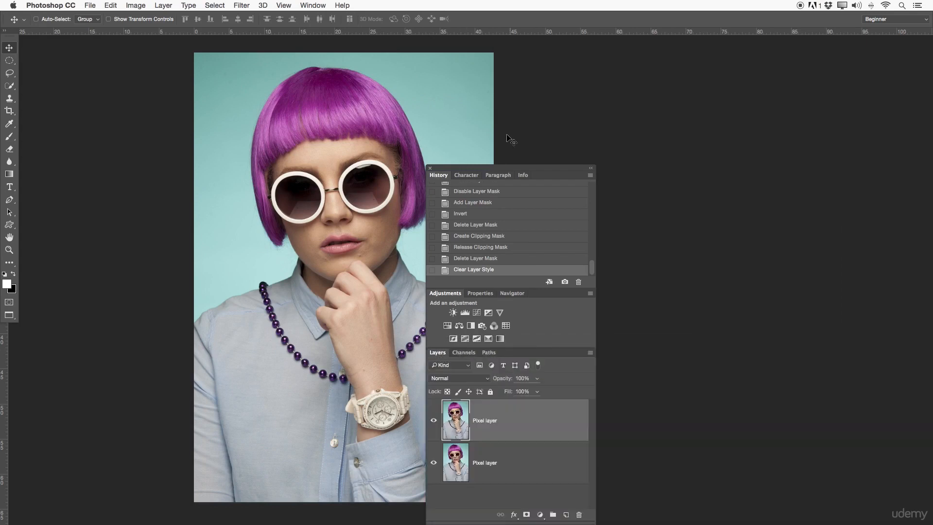
pyautogui.moveTo(493, 168); pyautogui.dragTo(925, 78)
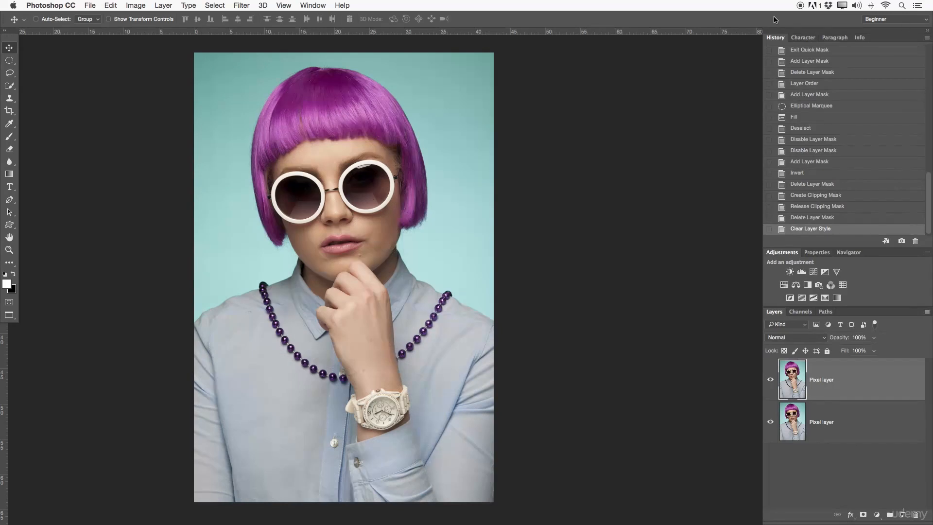
pyautogui.moveTo(875, 249); pyautogui.dragTo(867, 95)
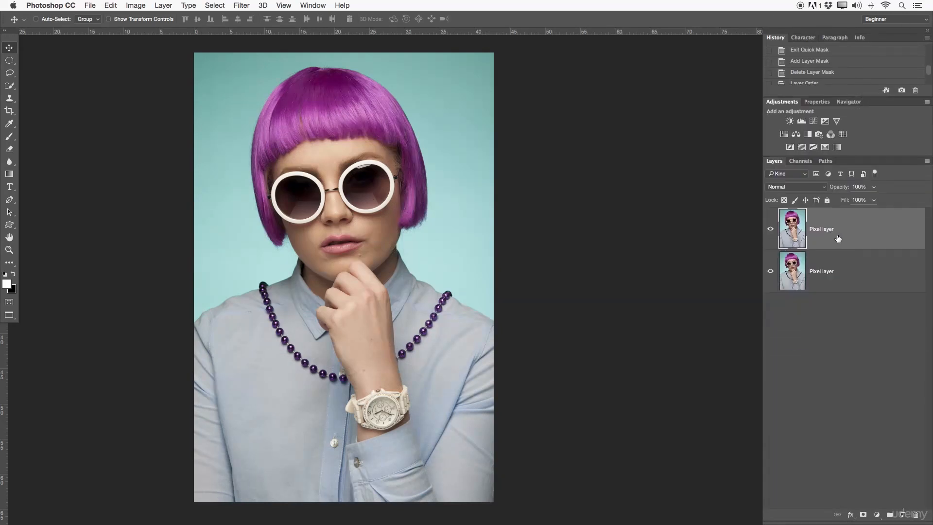
# Add a Curves adjustment layer above the pixel layers and float its Properties panel, widened, beside the photo
pyautogui.click(815, 122)
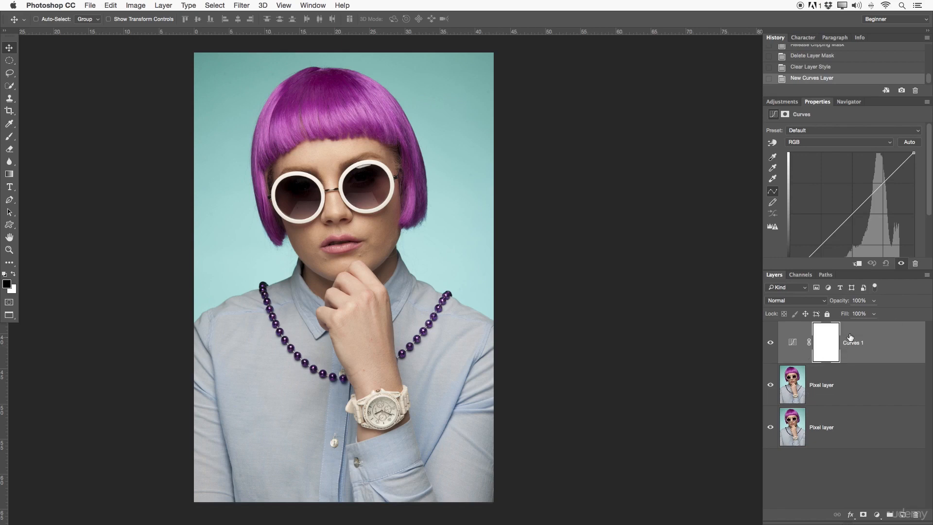
pyautogui.moveTo(816, 104); pyautogui.dragTo(589, 47)
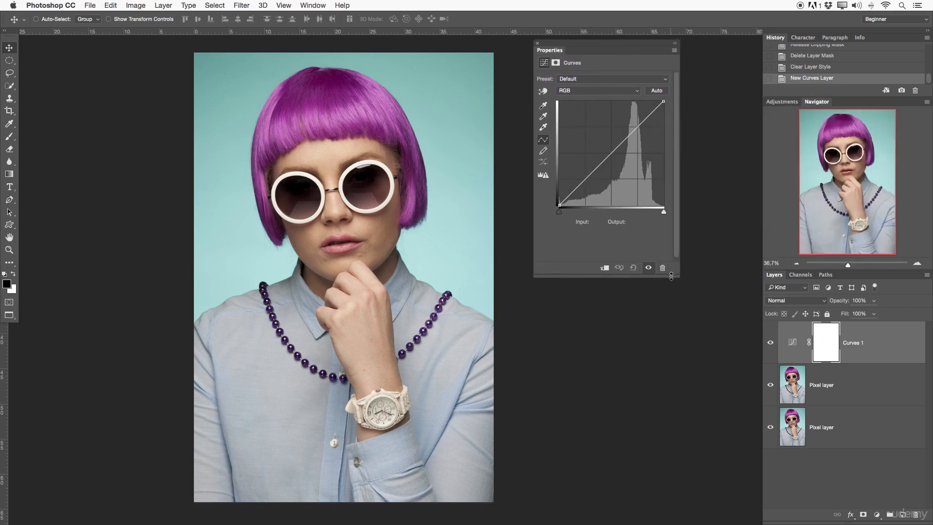
pyautogui.moveTo(676, 273); pyautogui.dragTo(726, 278)
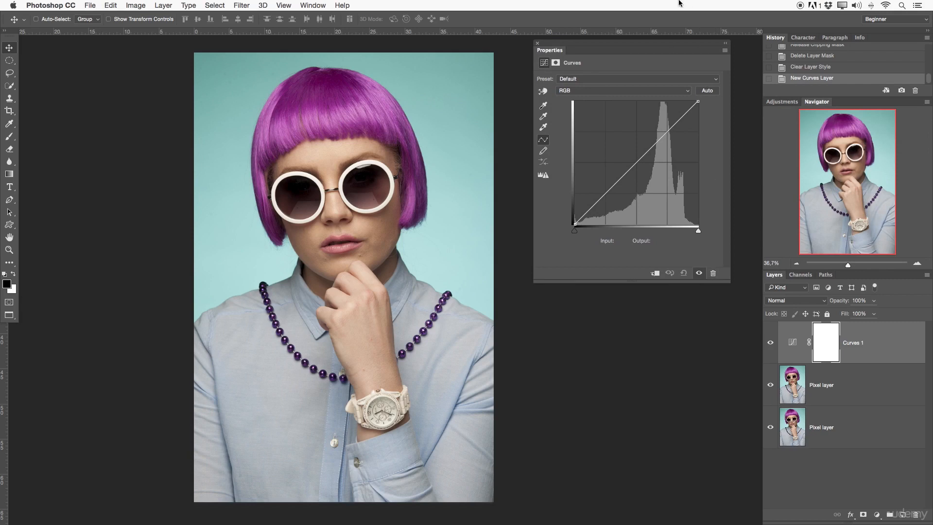
pyautogui.moveTo(664, 46); pyautogui.dragTo(668, 53)
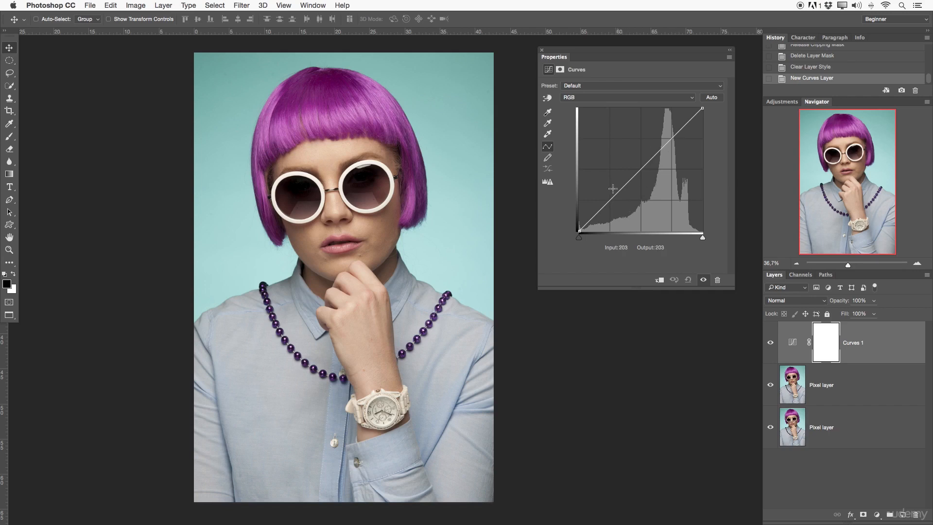
# Shape the RGB curve into a contrast S-curve, lowering the shadows and raising the highlight point to about input 186, output 197
pyautogui.moveTo(610, 201); pyautogui.dragTo(615, 218)
pyautogui.moveTo(675, 151)
pyautogui.mouseDown()
pyautogui.moveTo(664, 131)
pyautogui.moveTo(658, 138)
pyautogui.moveTo(667, 144)
pyautogui.mouseUp()
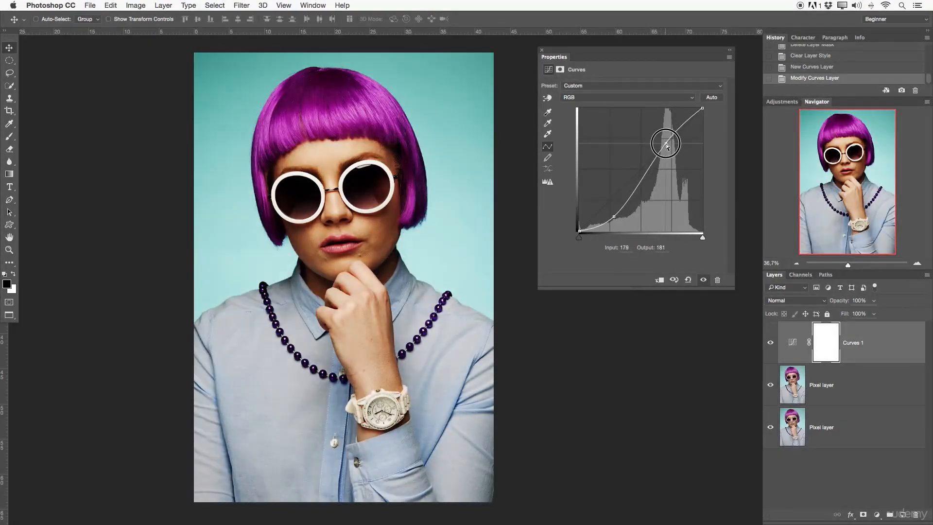
pyautogui.moveTo(615, 216); pyautogui.dragTo(612, 213)
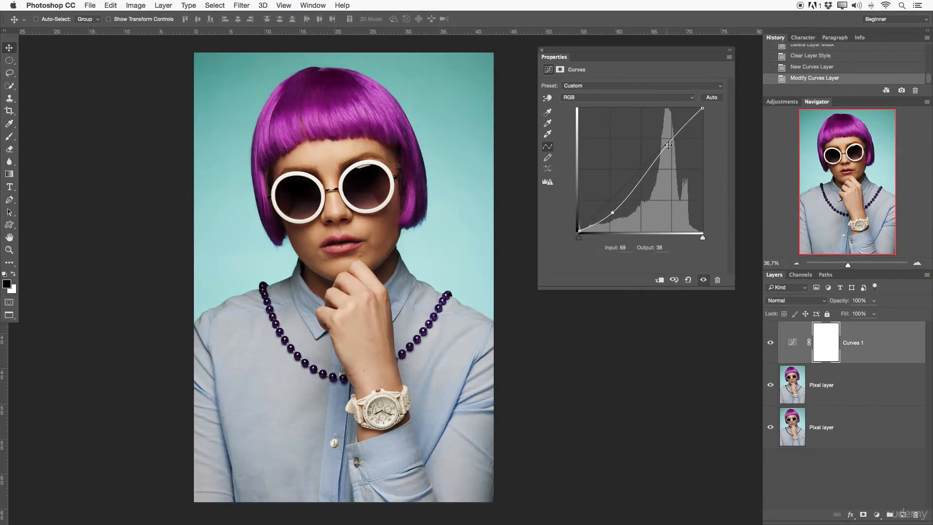
pyautogui.moveTo(668, 145)
pyautogui.mouseDown()
pyautogui.moveTo(670, 123)
pyautogui.moveTo(669, 137)
pyautogui.mouseUp()
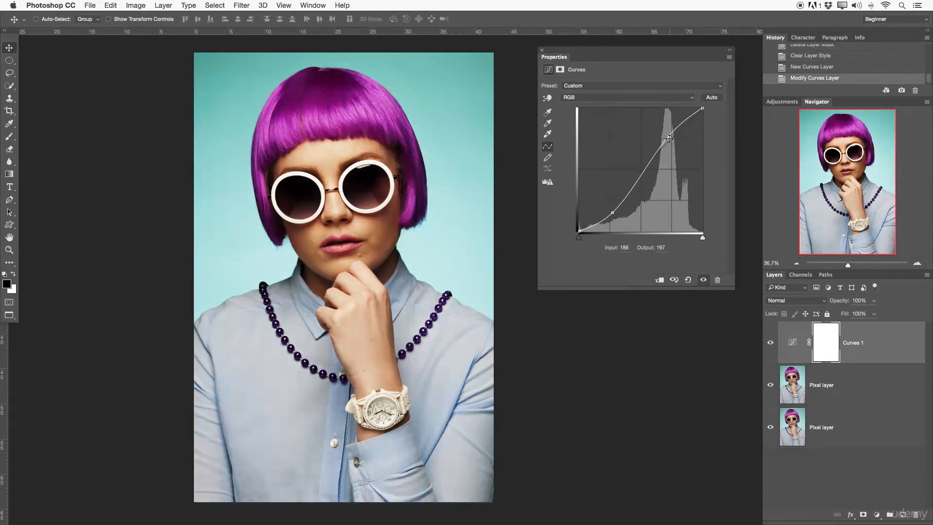
pyautogui.moveTo(613, 212); pyautogui.dragTo(616, 223)
# Dock the Properties panel back with the Adjustments panel and bring the Adjustments panel to the front
pyautogui.moveTo(555, 57); pyautogui.dragTo(793, 111)
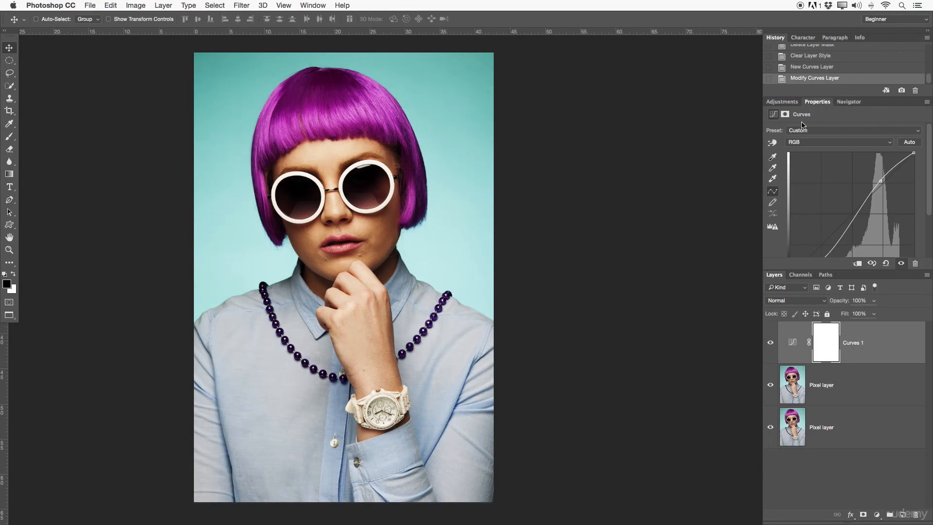
pyautogui.click(781, 101)
pyautogui.press('x')
pyautogui.click(808, 247)
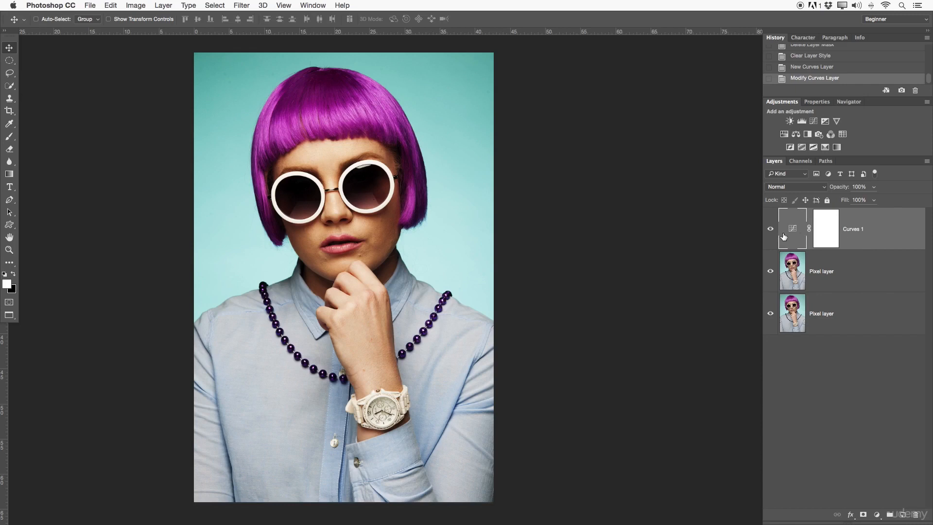
# Toggle the visibility of the Curves 1 layer to compare the photo with and without the contrast adjustment
pyautogui.click(772, 232)
pyautogui.click(771, 231)
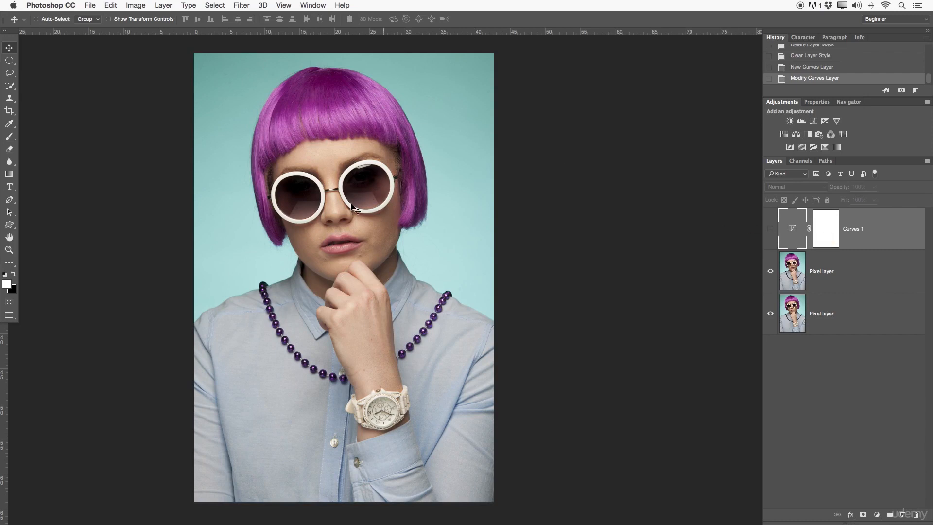
pyautogui.click(771, 230)
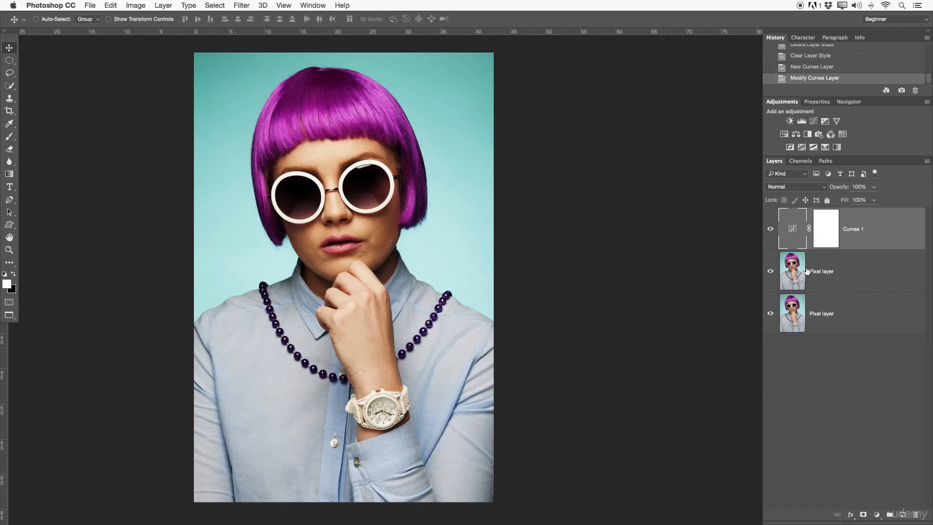
pyautogui.click(771, 229)
pyautogui.click(771, 229)
pyautogui.click(771, 229)
pyautogui.click(772, 230)
# Add a Hue/Saturation adjustment layer above Curves 1 and float its Properties panel beside the photo
pyautogui.click(784, 135)
pyautogui.moveTo(816, 102); pyautogui.dragTo(585, 53)
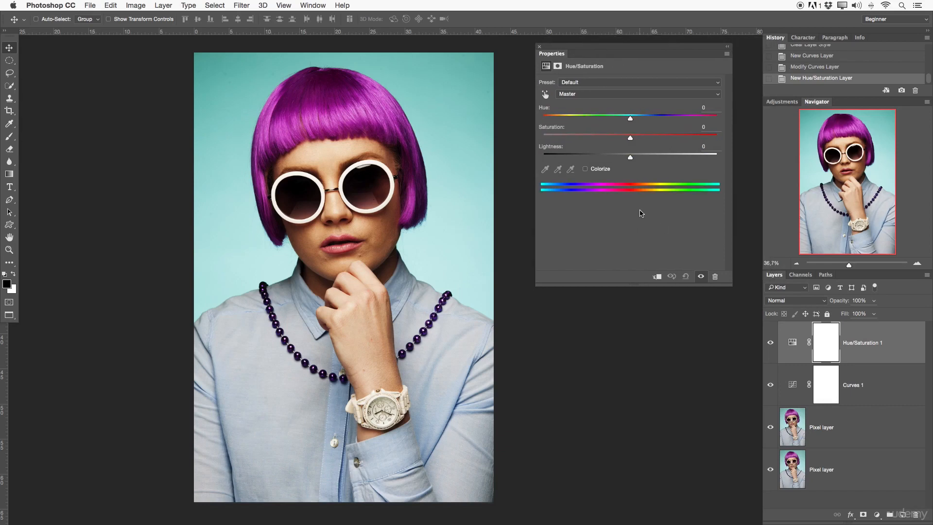
pyautogui.click(869, 356)
# Toggle the visibility of the Hue/Saturation 1 and Curves 1 layers to check each one's effect
pyautogui.click(770, 343)
pyautogui.click(770, 342)
pyautogui.click(770, 384)
pyautogui.click(770, 384)
# Remove all color from the photo by setting the Hue/Saturation layer's master Saturation to -100
pyautogui.click(592, 95)
pyautogui.click(571, 95)
pyautogui.moveTo(631, 141); pyautogui.dragTo(535, 138)
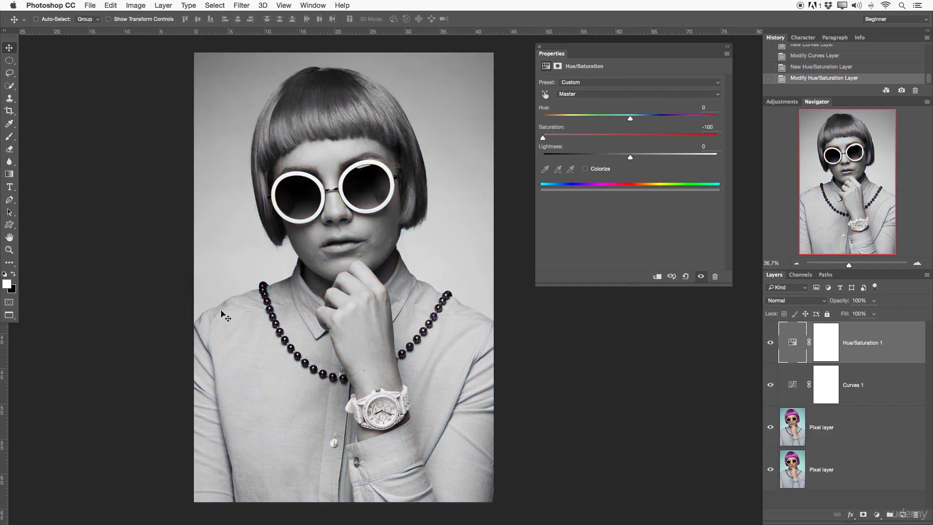
# Examine the upper pixel layer and both adjustment layers, comparing the photo with Hue/Saturation 1 hidden and shown
pyautogui.click(853, 434)
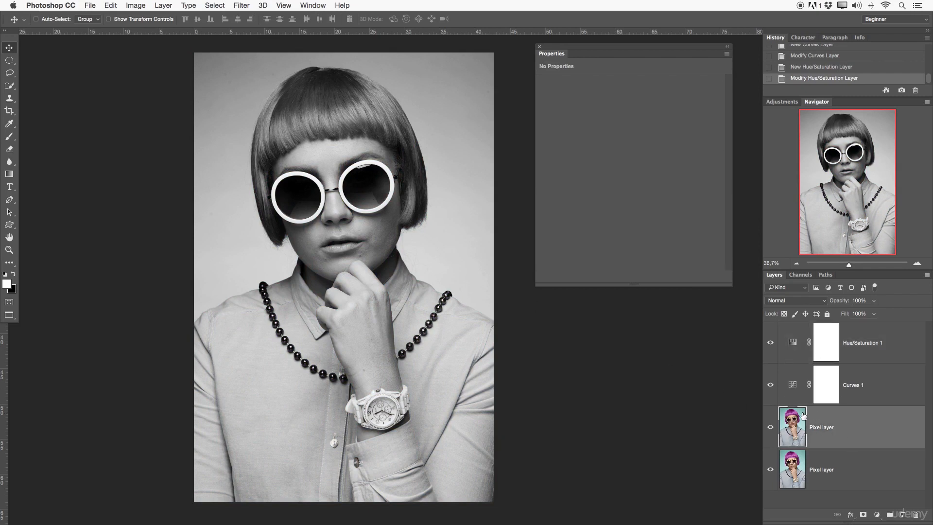
pyautogui.click(819, 347)
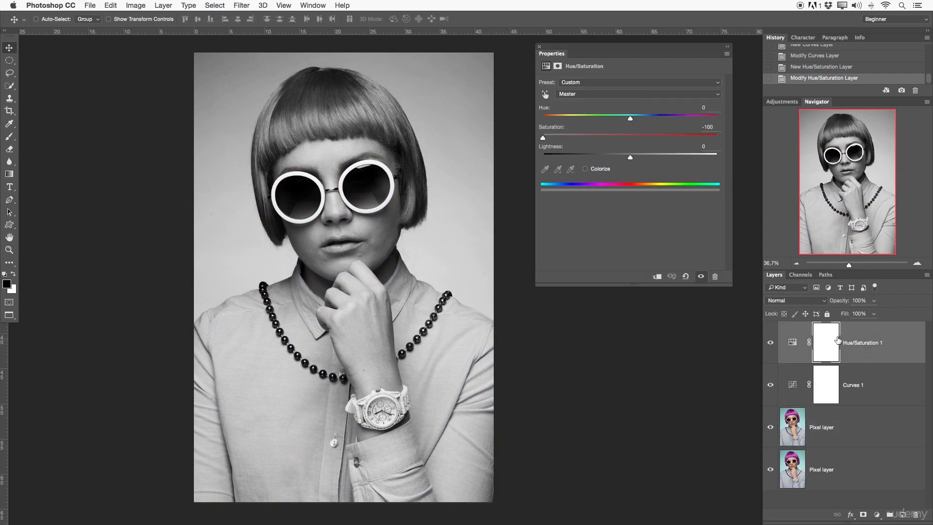
pyautogui.click(832, 392)
pyautogui.click(882, 344)
pyautogui.click(770, 343)
pyautogui.click(849, 387)
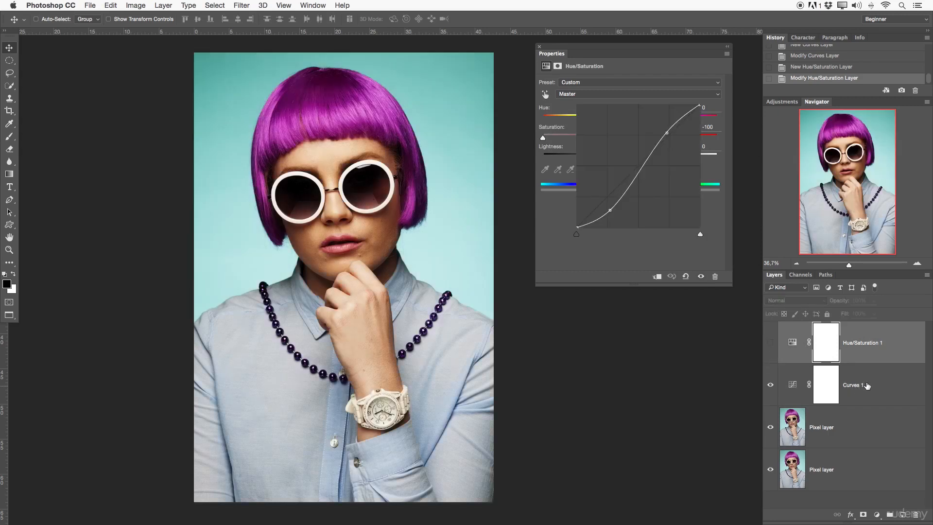
pyautogui.click(771, 343)
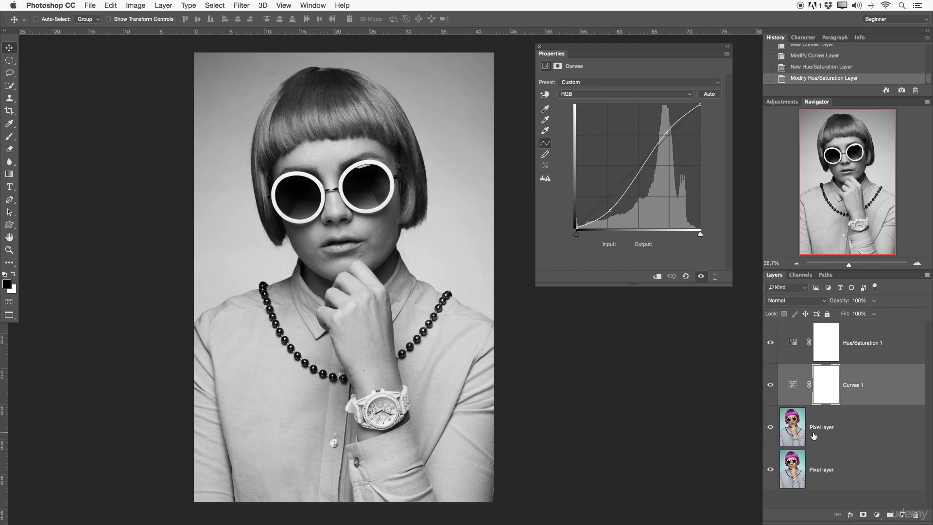
# Recolor the photo by setting the Hue/Saturation 1 layer's Hue to +84 and Saturation to +30
pyautogui.click(836, 429)
pyautogui.click(856, 389)
pyautogui.click(873, 353)
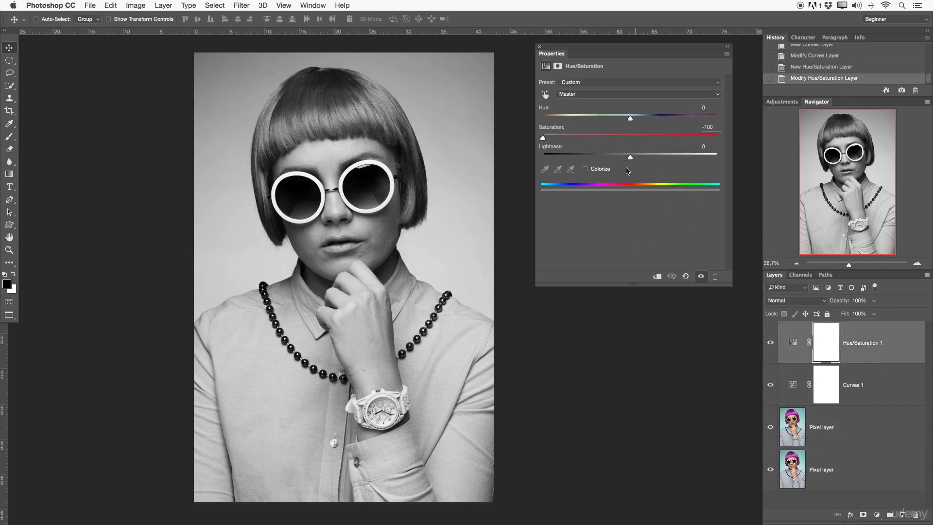
pyautogui.moveTo(542, 138); pyautogui.dragTo(683, 119)
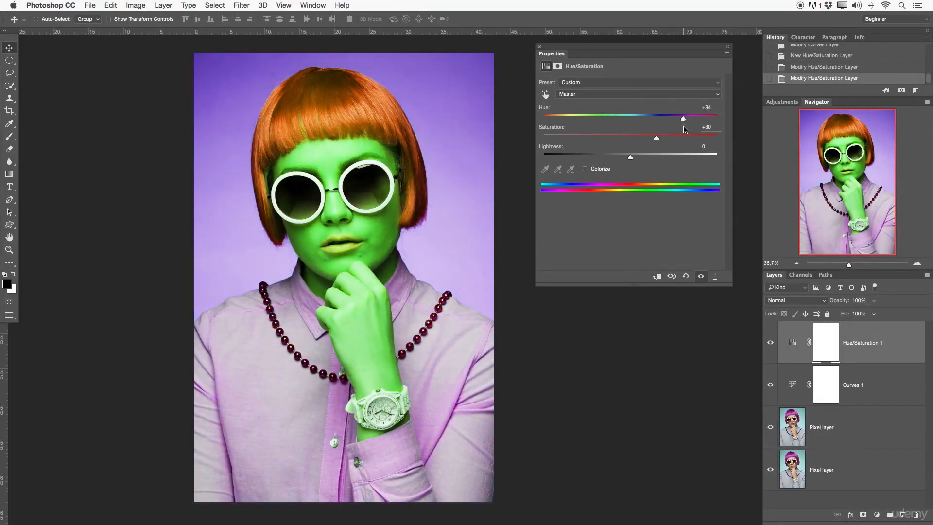
# Hide Hue/Saturation 1 and toggle Curves 1 off to compare the adjustments with the original photo
pyautogui.click(880, 387)
pyautogui.click(872, 346)
pyautogui.click(771, 343)
pyautogui.click(771, 343)
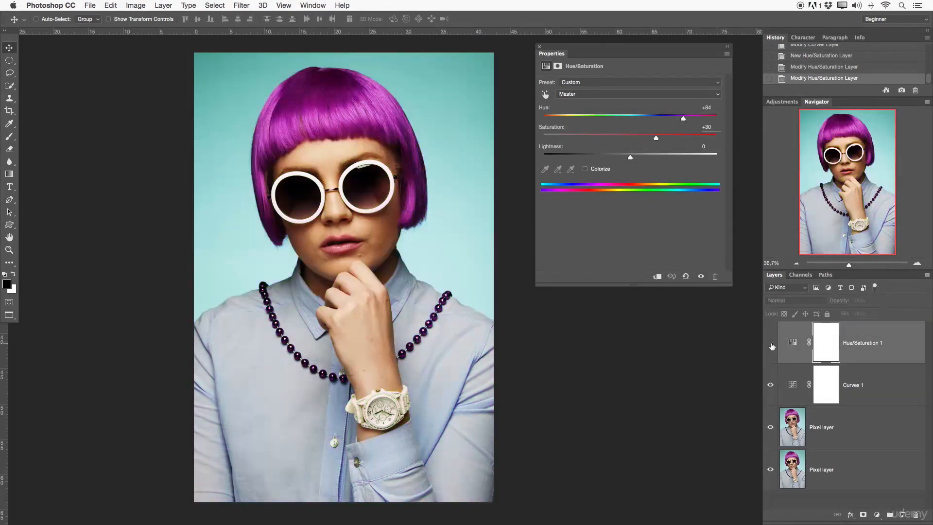
pyautogui.click(770, 384)
pyautogui.click(770, 385)
pyautogui.click(770, 385)
pyautogui.click(771, 385)
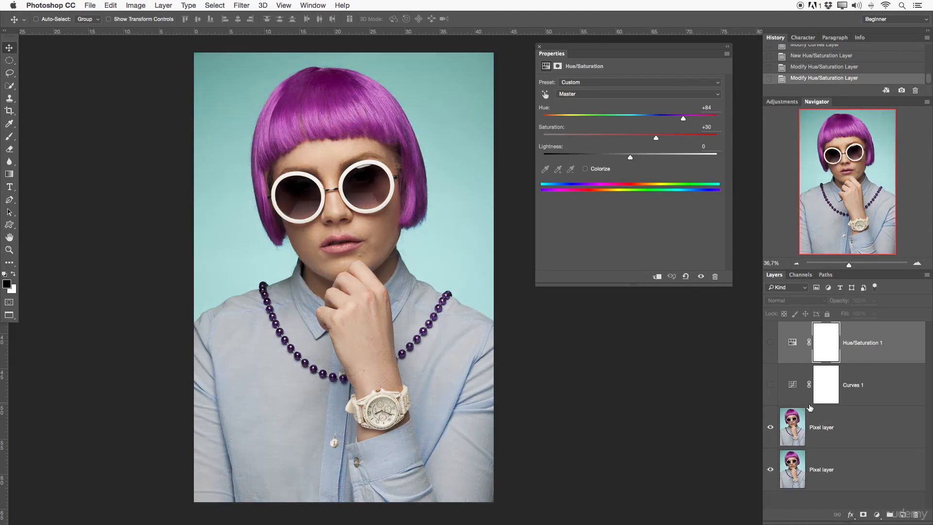
# Dock the Properties panel back with the Adjustments group and resize the panels above the Layers panel
pyautogui.moveTo(552, 54); pyautogui.dragTo(836, 100)
pyautogui.moveTo(782, 109); pyautogui.dragTo(800, 246)
pyautogui.moveTo(821, 211); pyautogui.dragTo(801, 108)
pyautogui.click(801, 199)
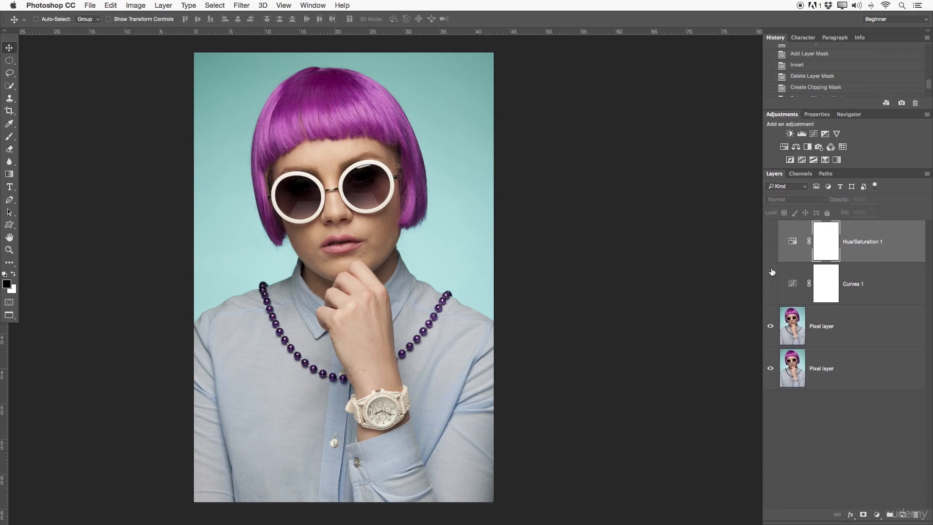
# Turn the Hue/Saturation 1 and Curves 1 layers back on and select the upper pixel layer
pyautogui.click(770, 241)
pyautogui.click(767, 254)
pyautogui.click(764, 251)
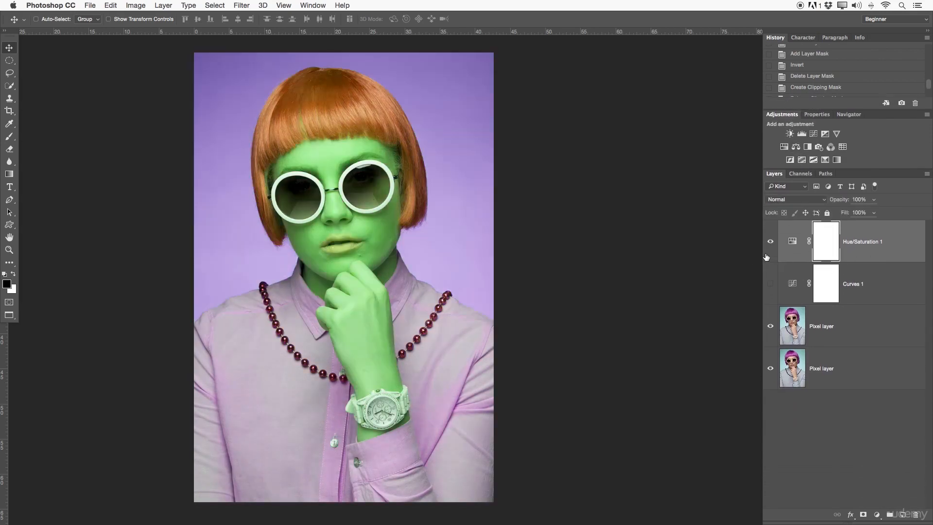
pyautogui.click(764, 257)
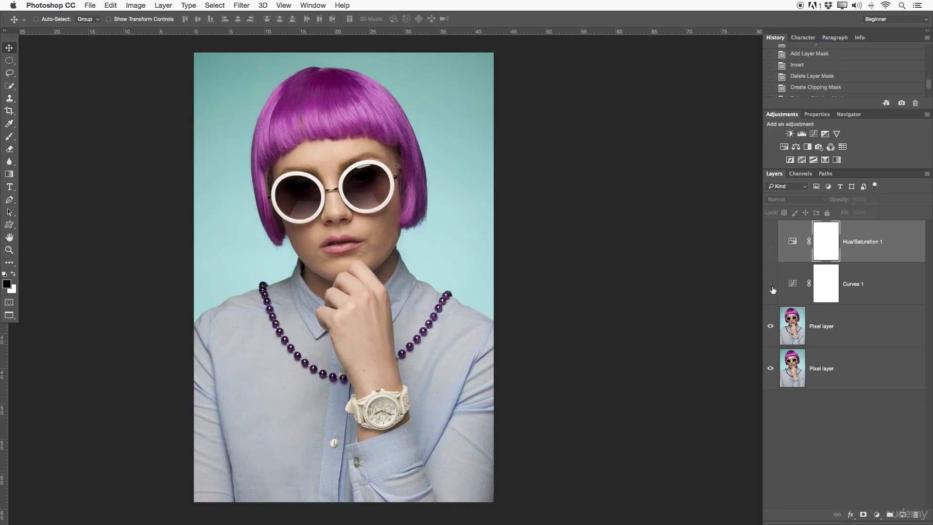
pyautogui.click(772, 288)
pyautogui.click(772, 260)
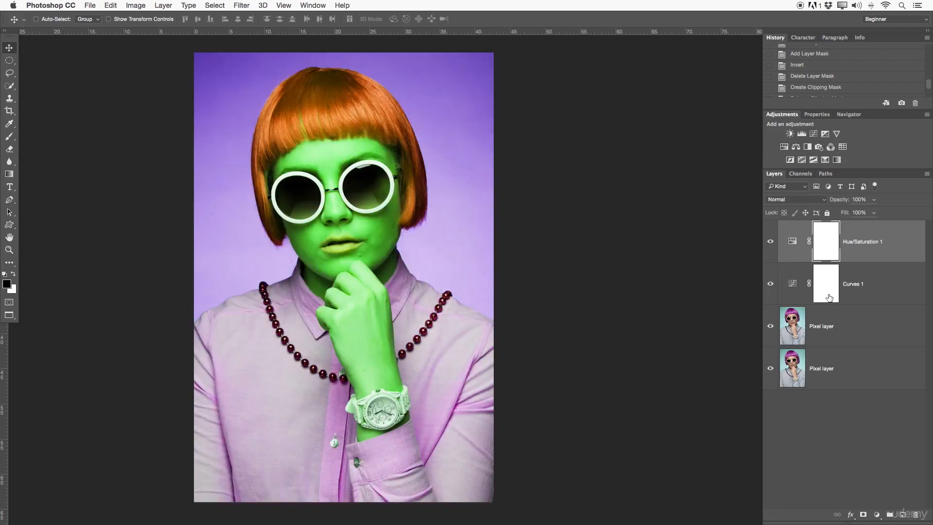
pyautogui.click(839, 327)
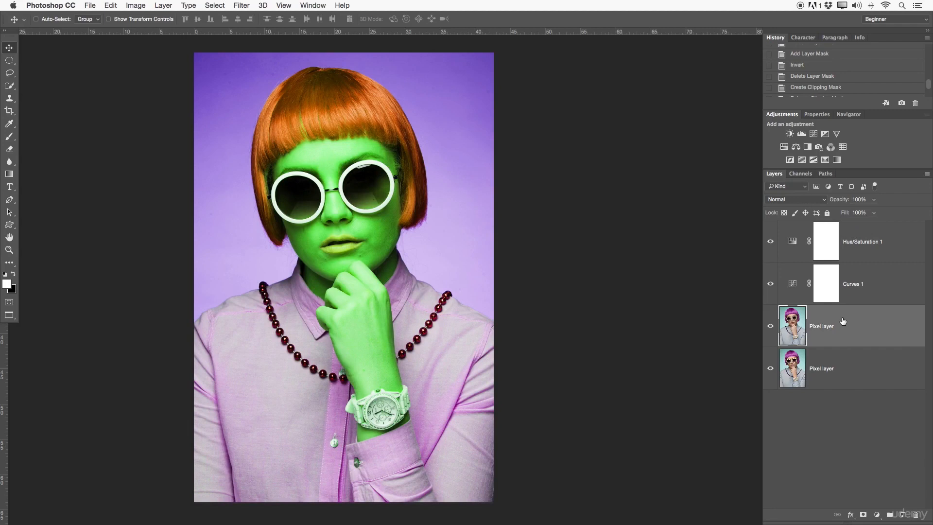
# Select the bottom pixel layer and add a Color Overlay effect to it
pyautogui.click(826, 372)
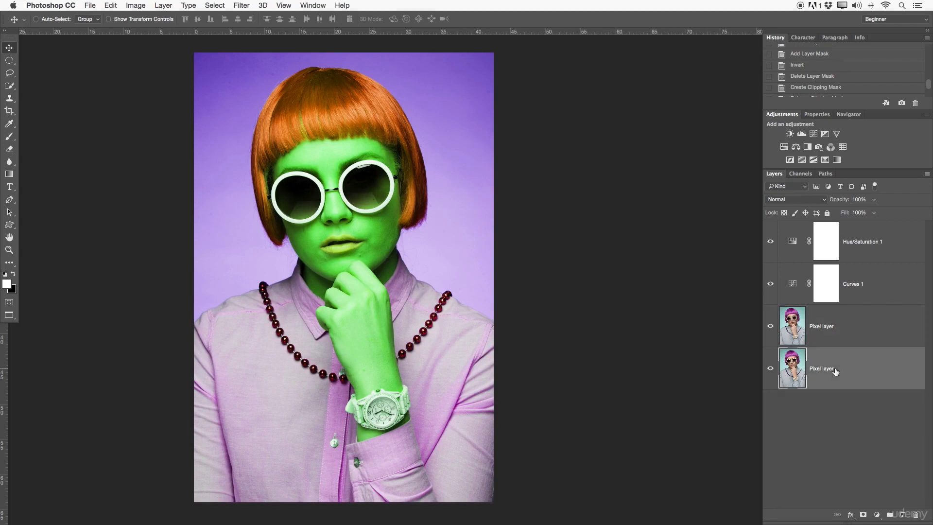
pyautogui.click(829, 327)
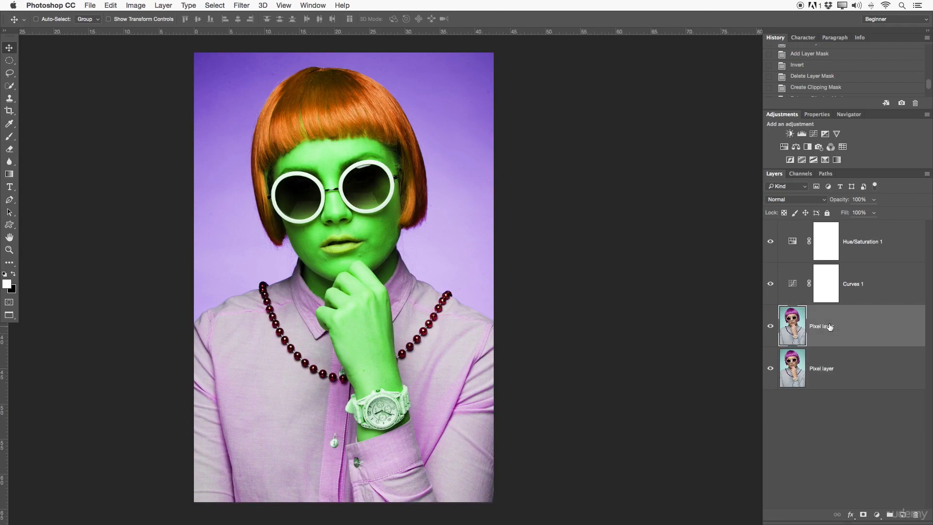
pyautogui.click(800, 362)
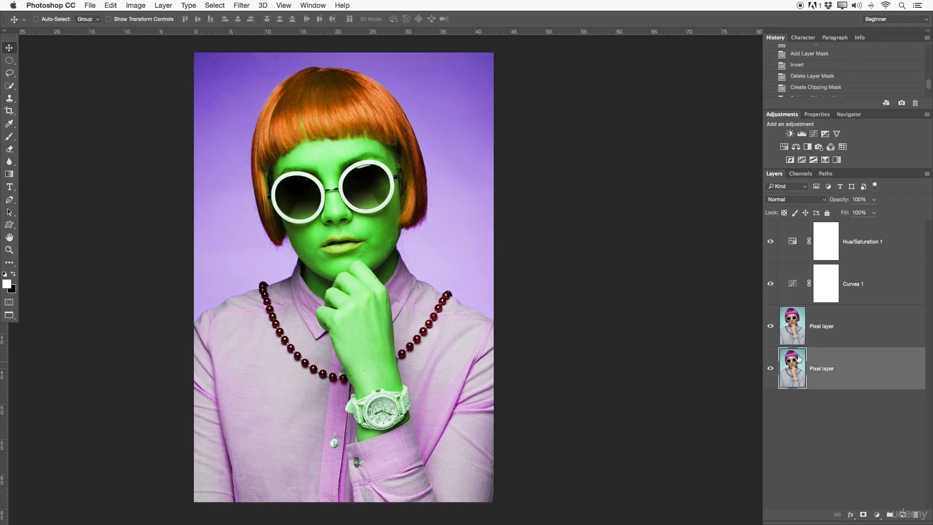
pyautogui.click(769, 327)
pyautogui.doubleClick(856, 367)
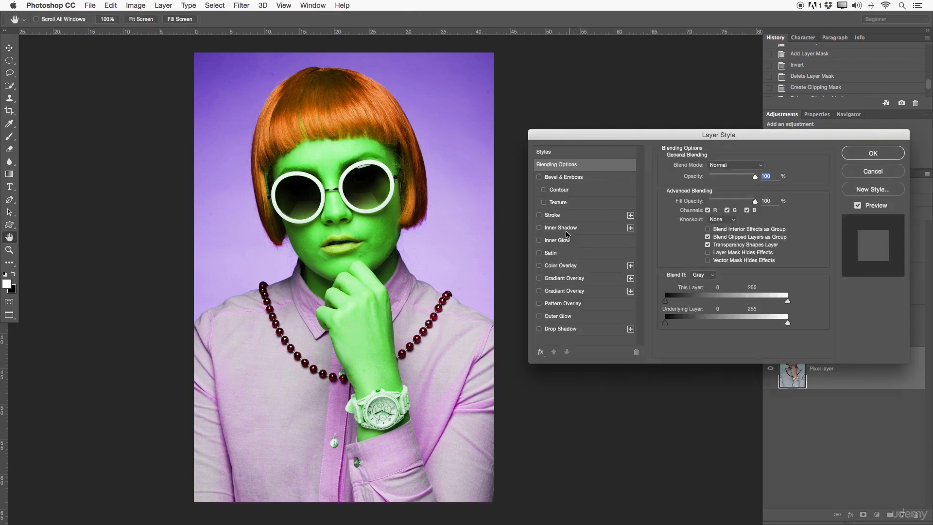
pyautogui.click(560, 266)
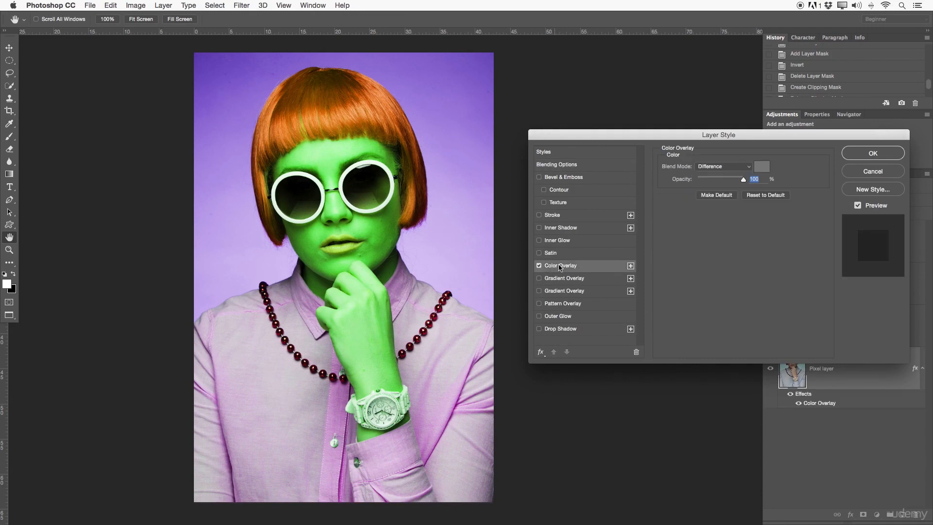
# Set the bottom pixel layer's Color Overlay color to red (ff0000) and apply the layer style
pyautogui.click(761, 167)
pyautogui.click(192, 204)
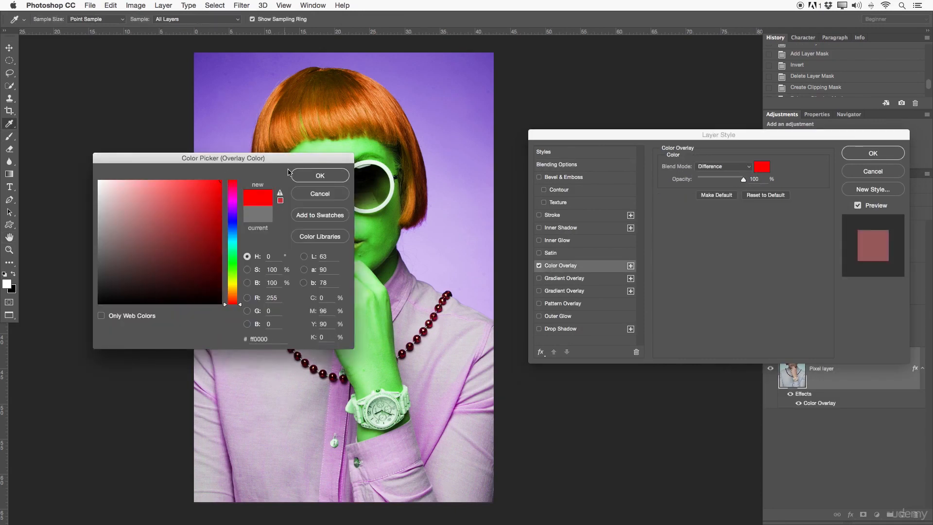
pyautogui.click(318, 178)
pyautogui.click(736, 172)
pyautogui.click(729, 167)
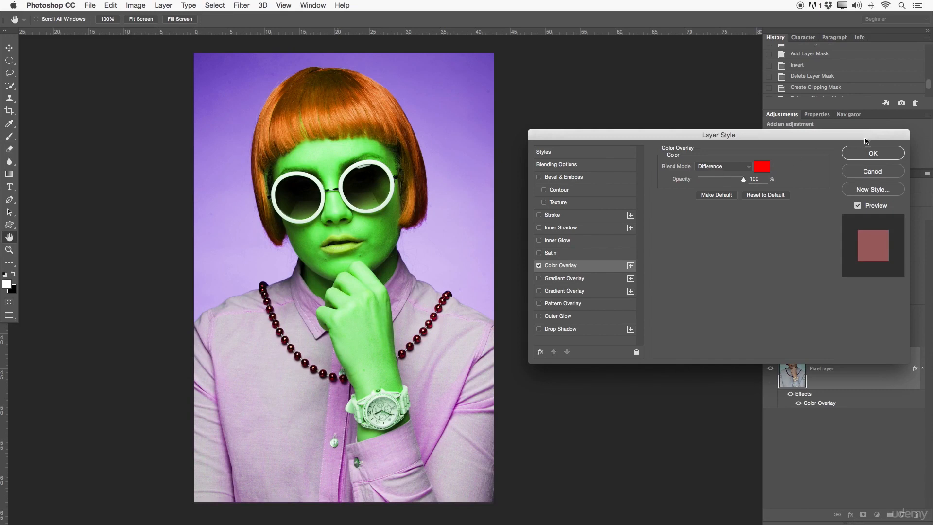
pyautogui.moveTo(863, 135); pyautogui.dragTo(680, 142)
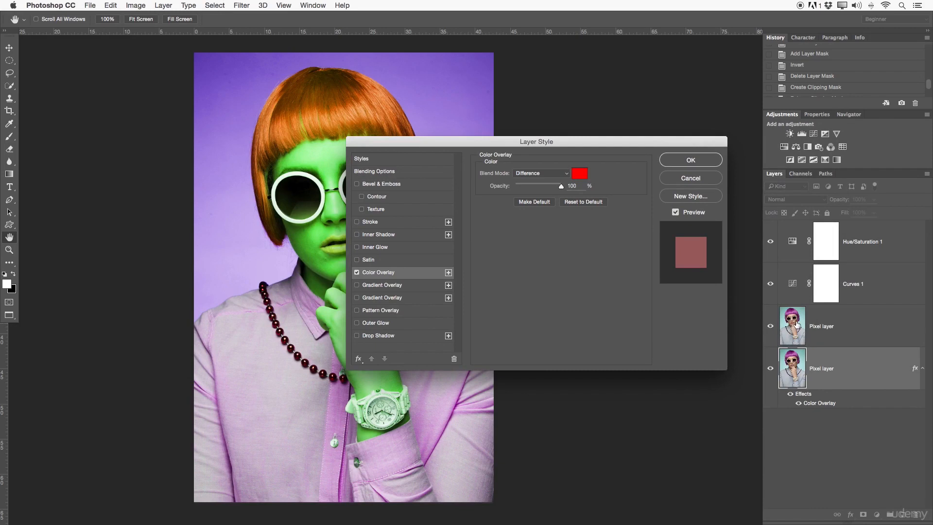
pyautogui.click(691, 160)
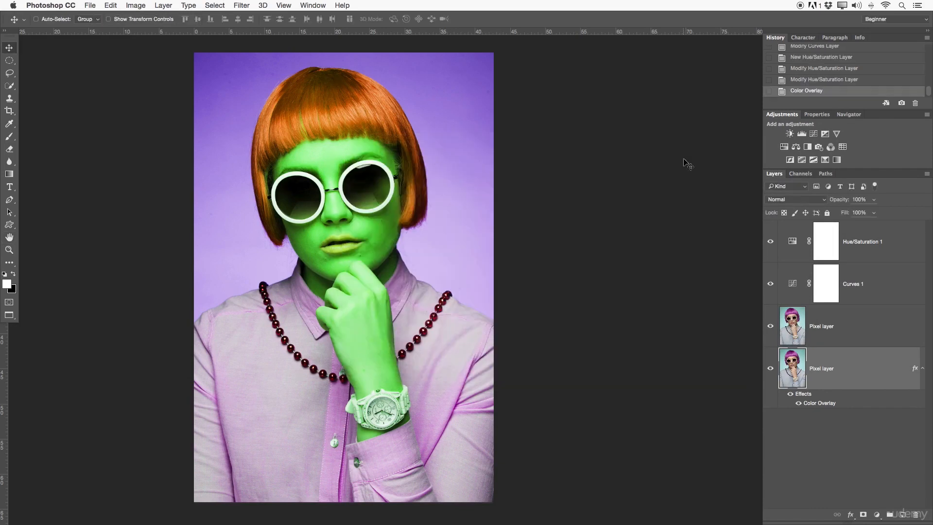
# Hide the three layers above the bottom pixel layer to view its overlay, and collapse its effects list
pyautogui.moveTo(770, 316); pyautogui.dragTo(770, 241)
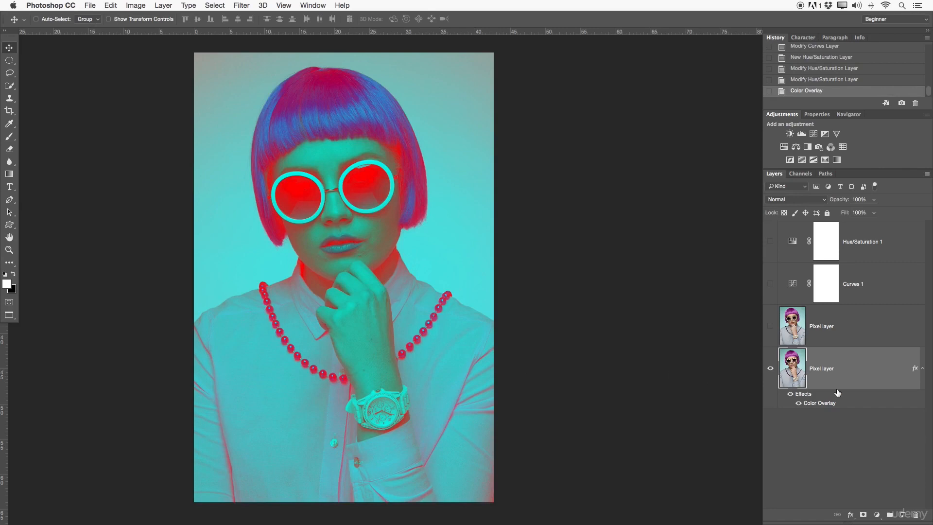
pyautogui.click(922, 368)
pyautogui.click(847, 334)
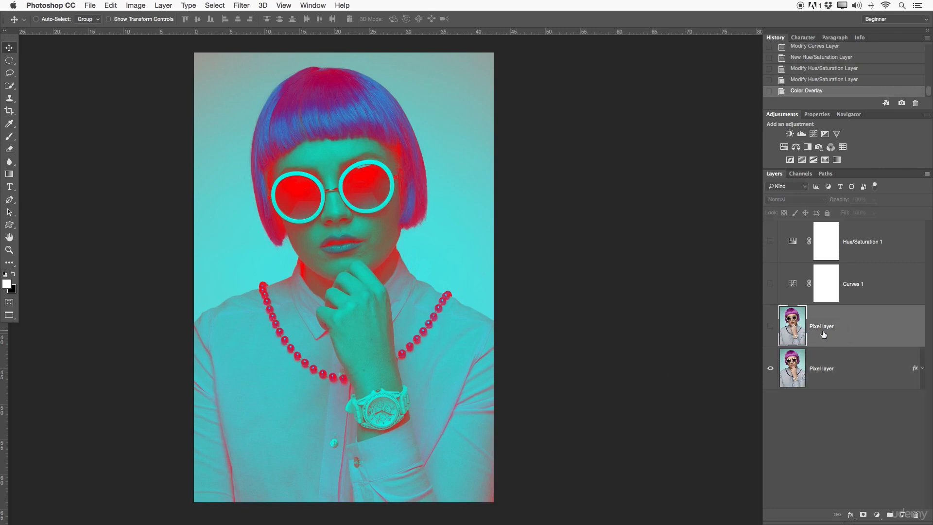
# Turn the upper pixel layer, Curves 1 and Hue/Saturation 1 back on one by one to compare their effects
pyautogui.click(771, 327)
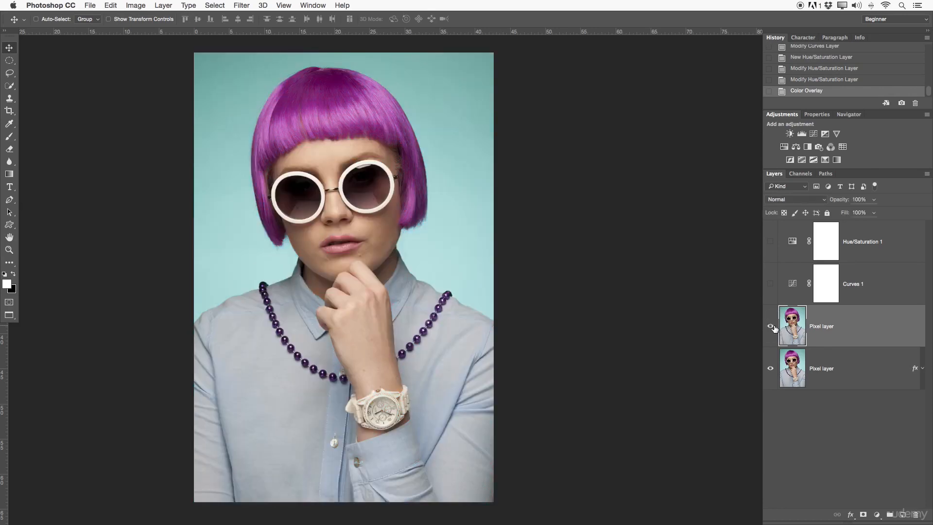
pyautogui.click(879, 268)
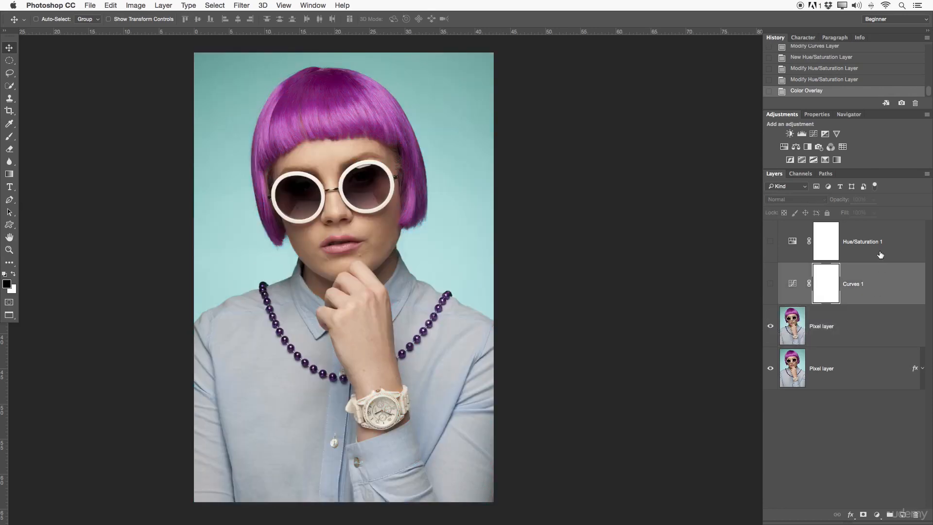
pyautogui.click(770, 283)
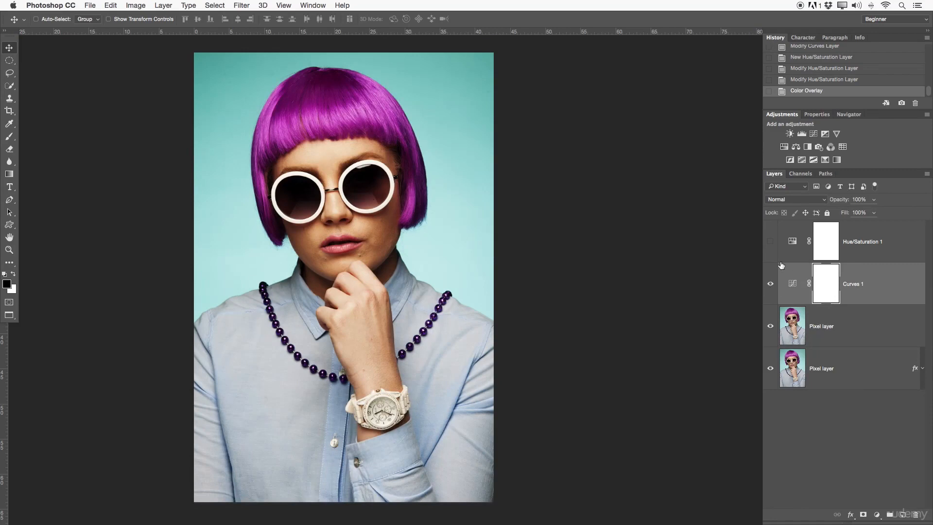
pyautogui.click(769, 243)
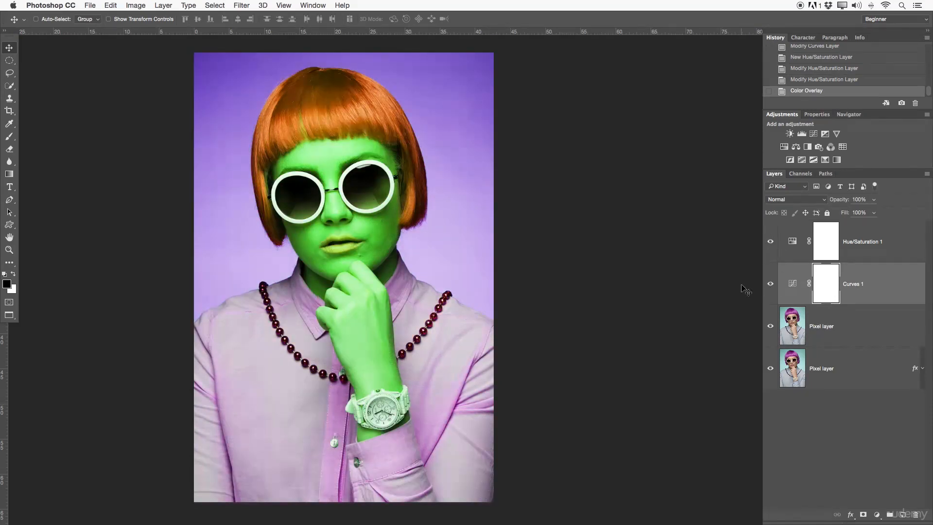
pyautogui.click(770, 242)
pyautogui.click(771, 242)
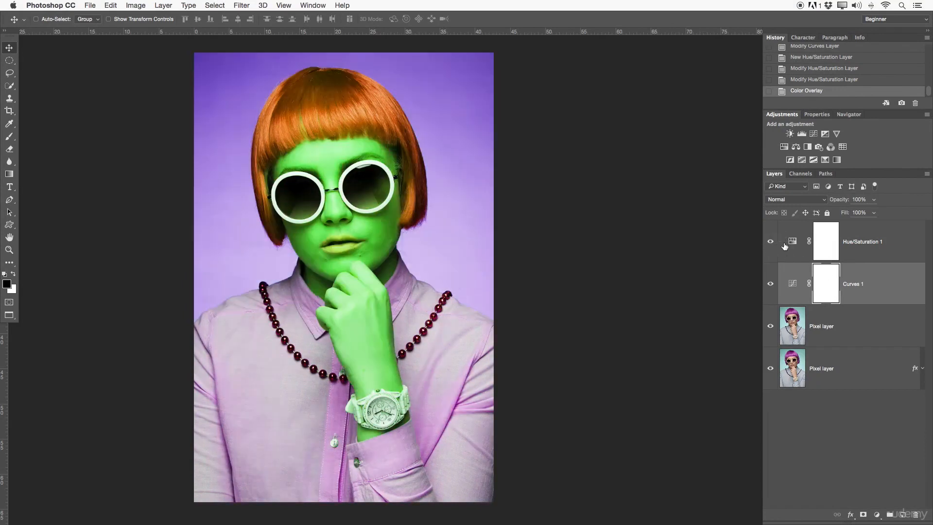
# Hide the upper pixel layer and unlink the Hue/Saturation 1 layer's mask
pyautogui.click(835, 324)
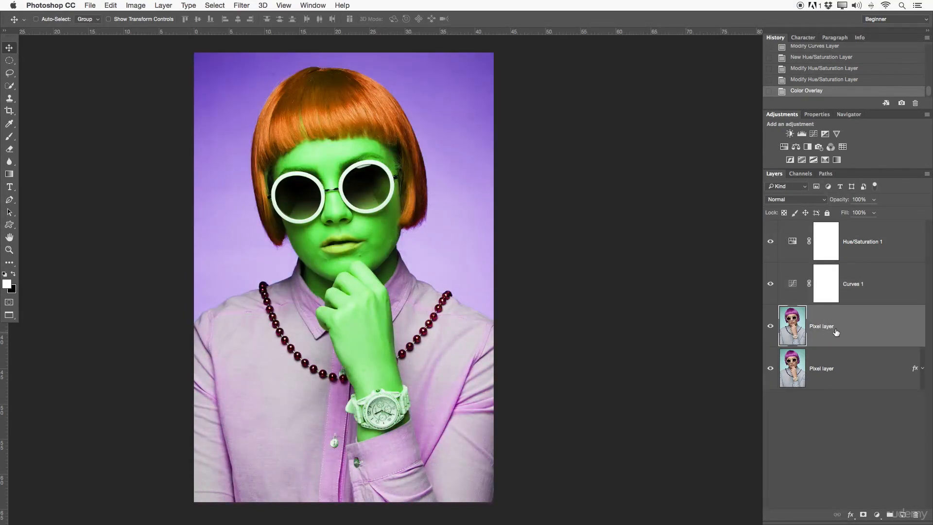
pyautogui.click(770, 326)
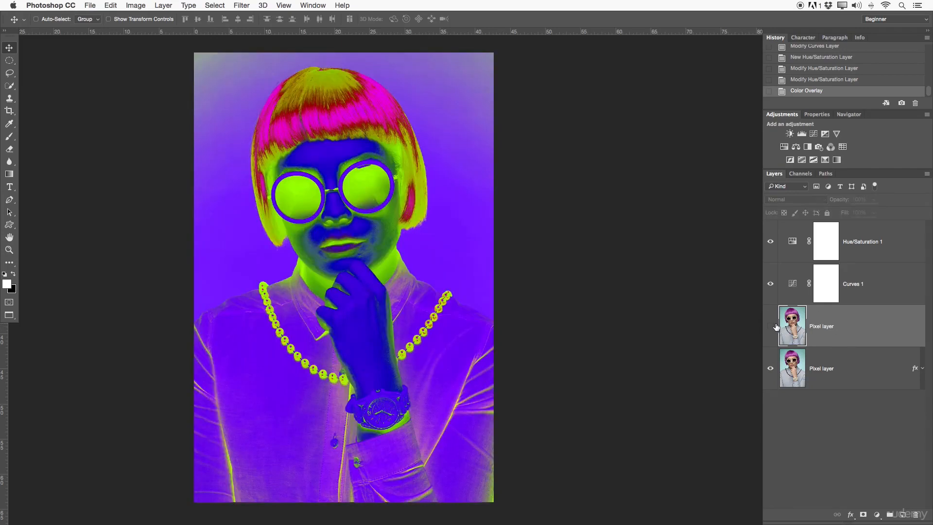
pyautogui.click(809, 238)
pyautogui.click(869, 237)
pyautogui.click(830, 273)
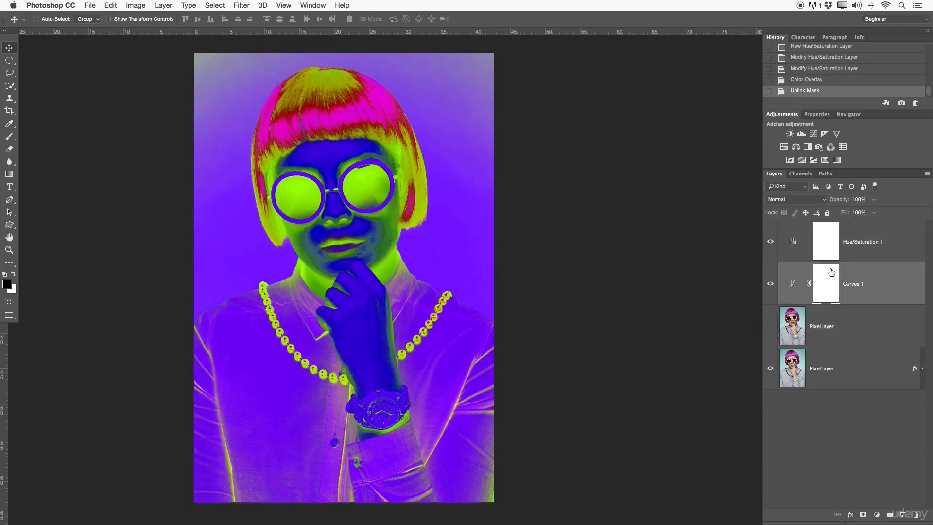
# Select the upper pixel layer and turn its visibility back on
pyautogui.click(800, 372)
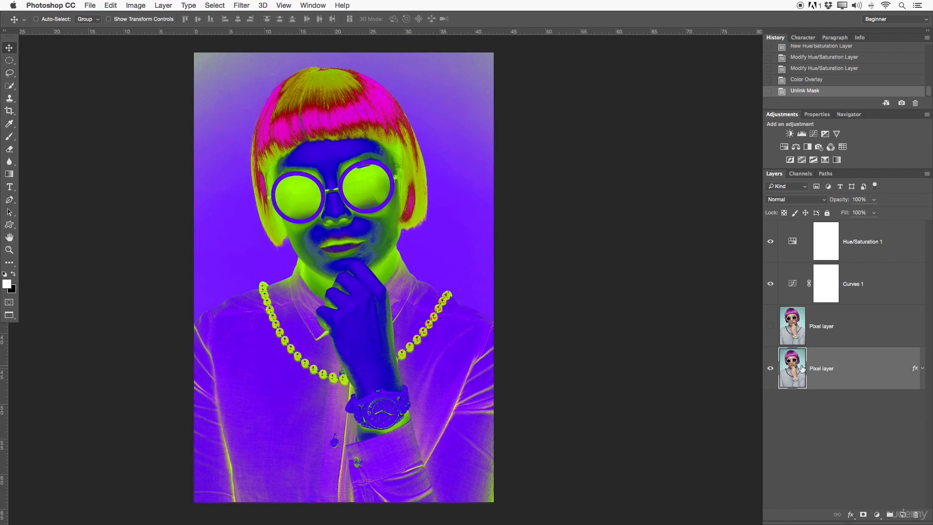
pyautogui.click(831, 326)
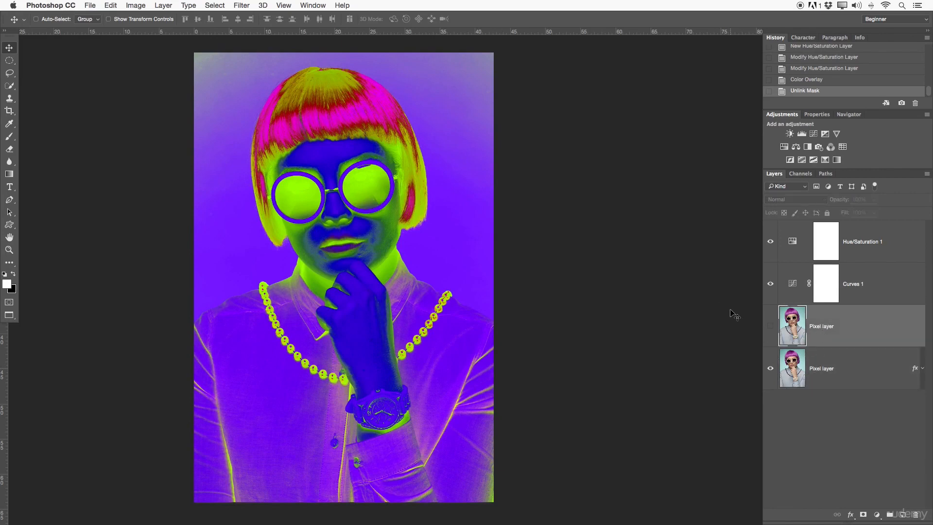
pyautogui.click(771, 330)
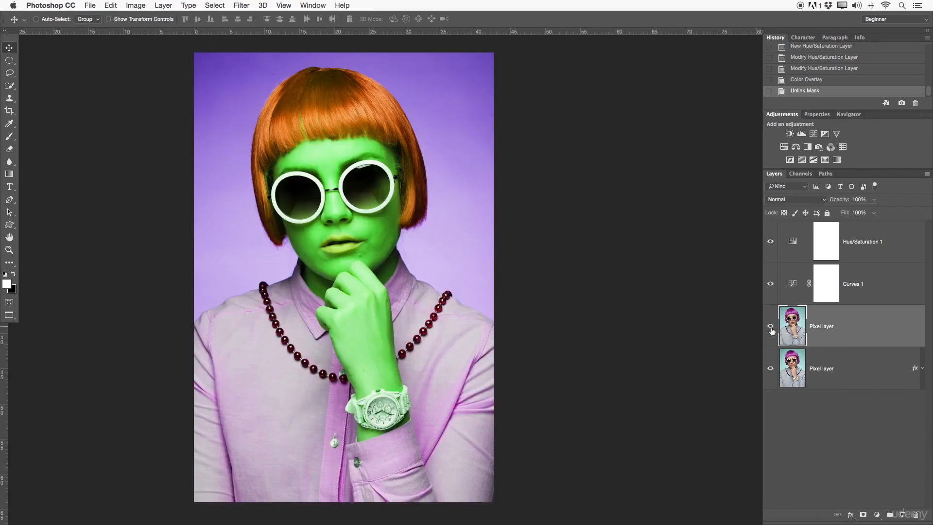
# Toggle Curves 1 and Hue/Saturation 1 off and on, and clip both adjustments to the upper pixel layer
pyautogui.moveTo(770, 284); pyautogui.dragTo(770, 244)
pyautogui.click(769, 244)
pyautogui.click(770, 284)
pyautogui.keyDown('alt'); pyautogui.click(799, 302); pyautogui.keyUp('alt')
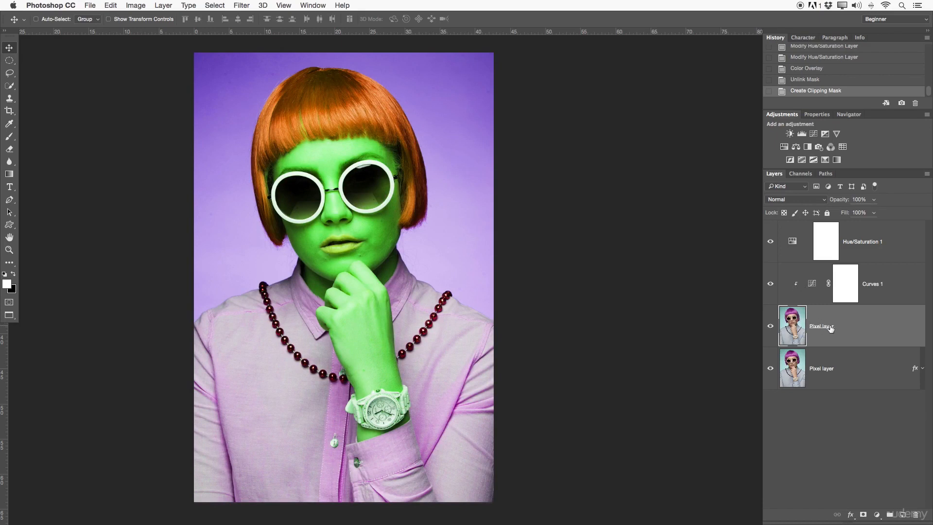
pyautogui.keyDown('alt'); pyautogui.click(805, 261); pyautogui.keyUp('alt')
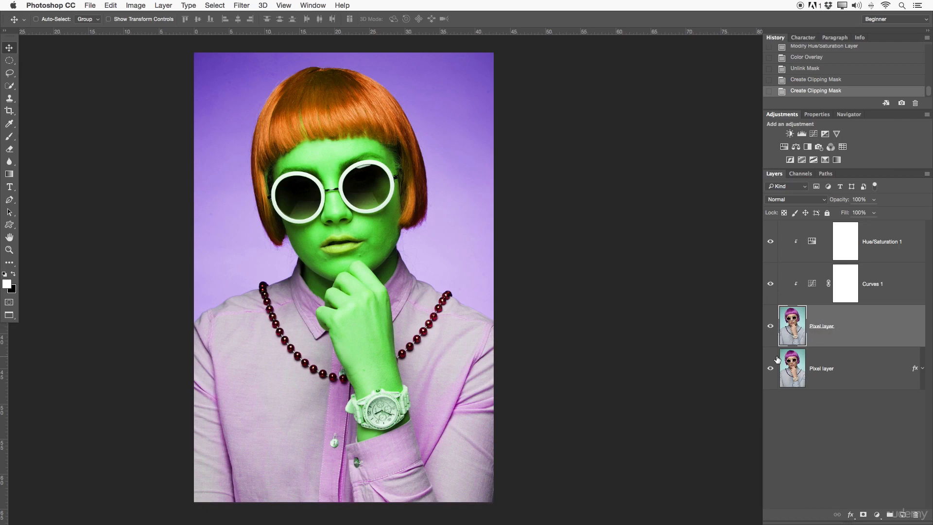
# Check the bottom pixel layer's style settings and toggle the upper pixel layer's visibility to compare the clipped result
pyautogui.click(807, 366)
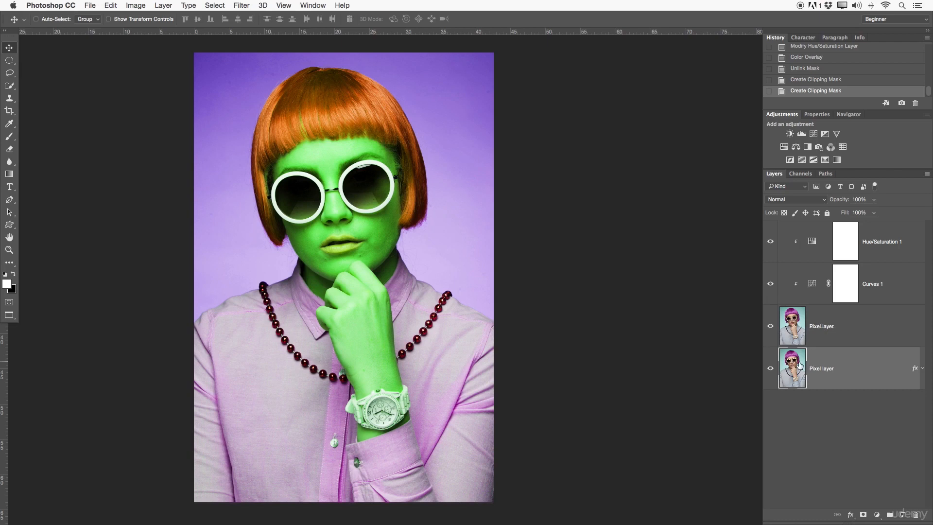
pyautogui.doubleClick(877, 368)
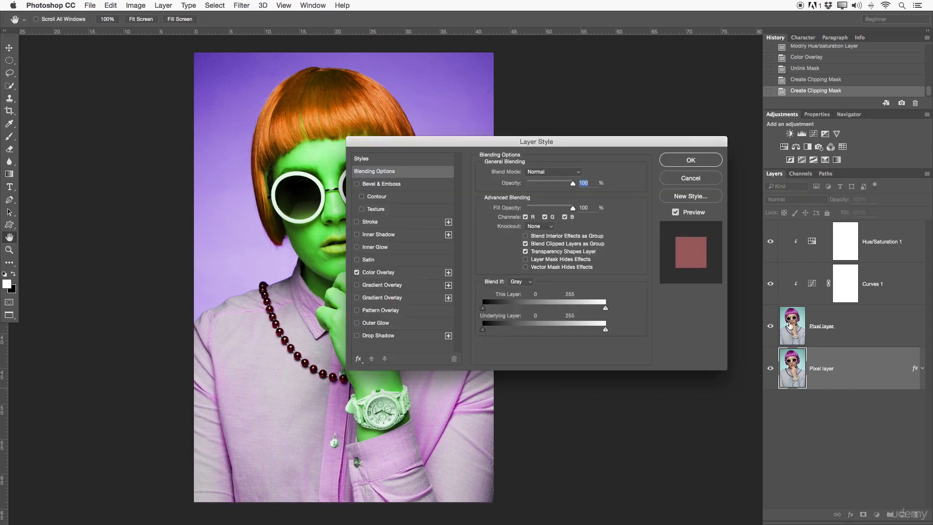
pyautogui.click(703, 184)
pyautogui.click(771, 326)
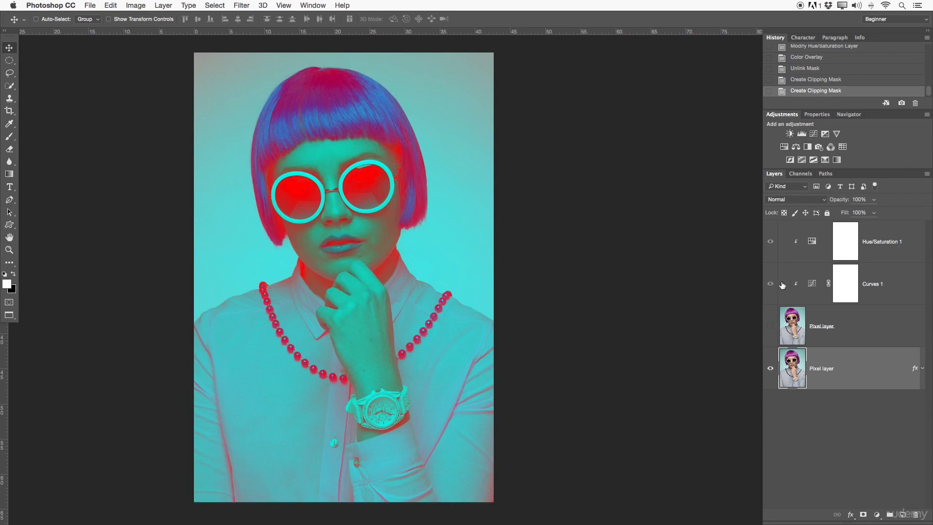
pyautogui.click(771, 326)
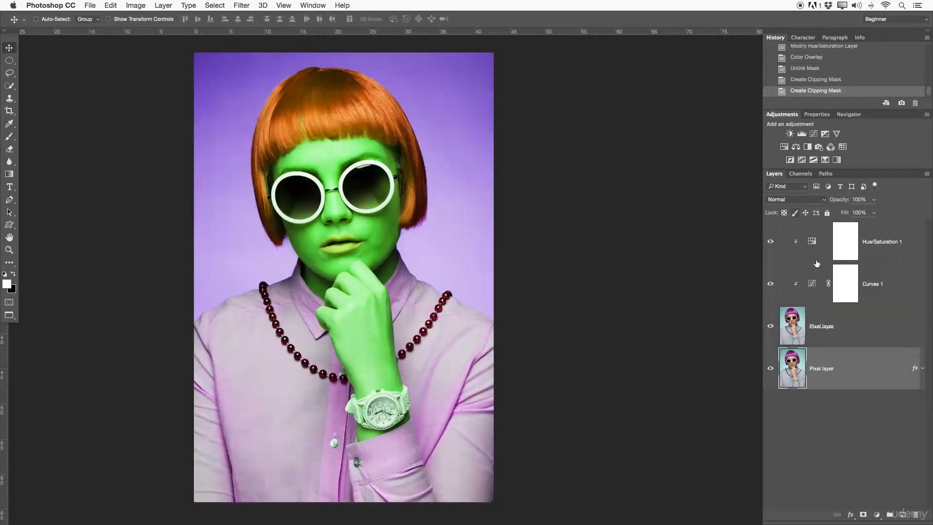
# Group the upper pixel layer with Curves 1 and Hue/Saturation 1, and name the group Effect
pyautogui.click(856, 333)
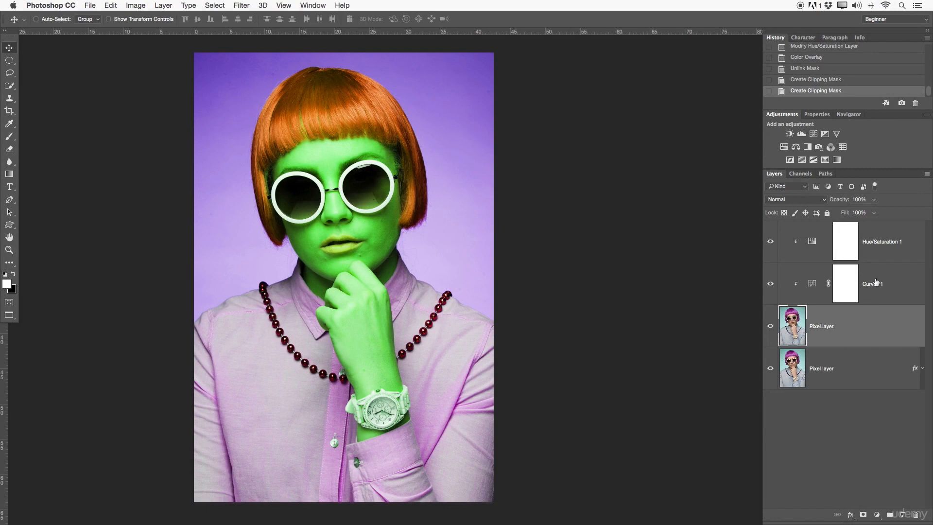
pyautogui.keyDown('shift'); pyautogui.click(886, 253); pyautogui.keyUp('shift')
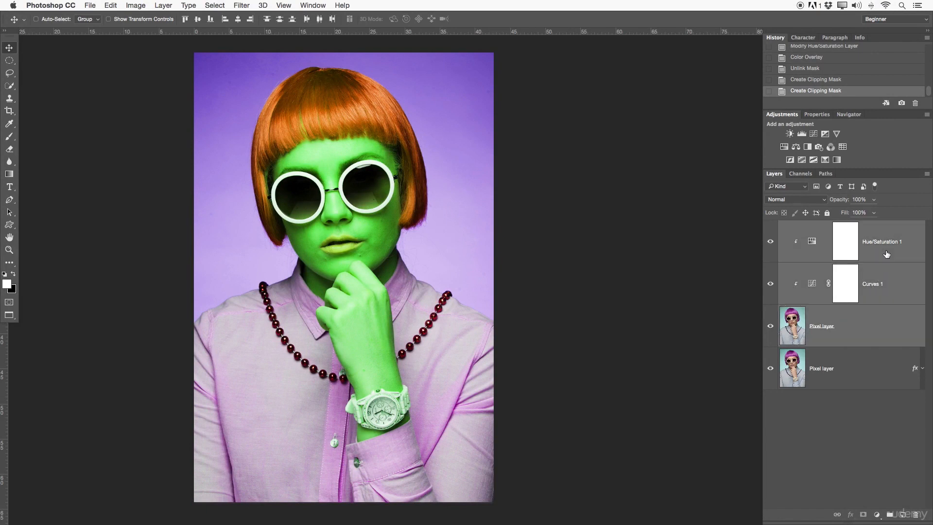
pyautogui.click(890, 516)
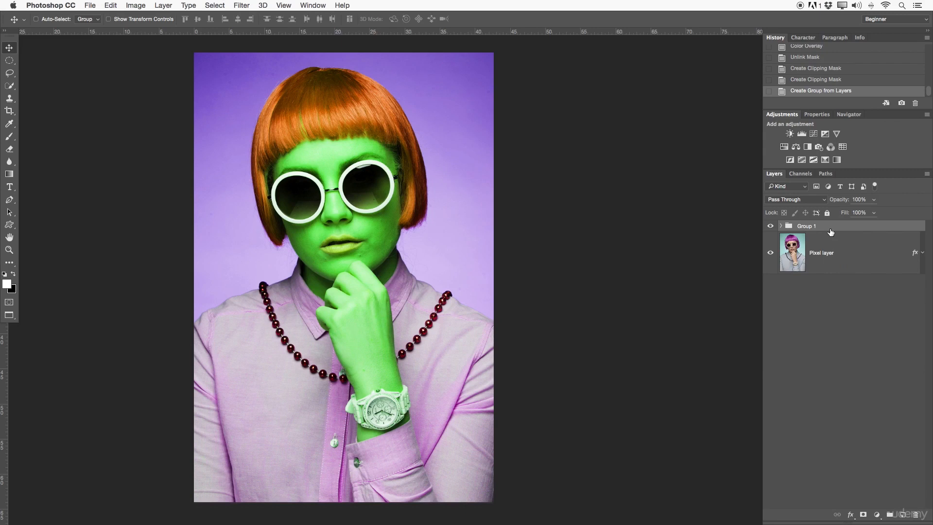
pyautogui.doubleClick(806, 226)
pyautogui.write('Effect')
pyautogui.press('Return')
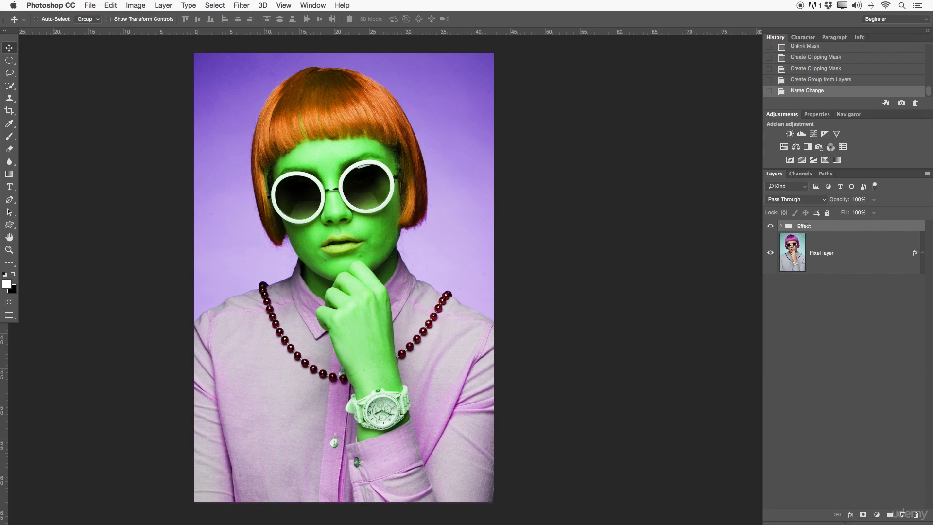
# Expand the Effect group to review its layers, collapse it and hide the group to compare with the bottom layer
pyautogui.click(780, 226)
pyautogui.click(786, 257)
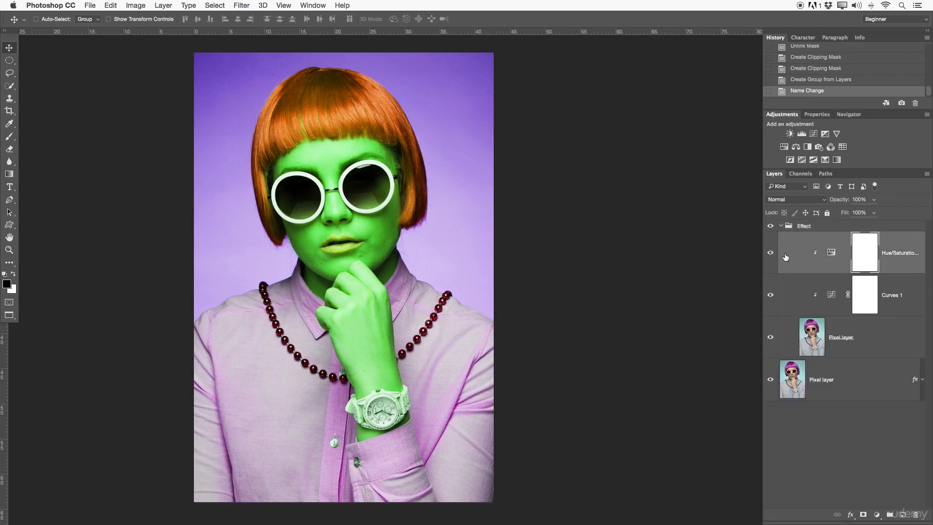
pyautogui.click(829, 317)
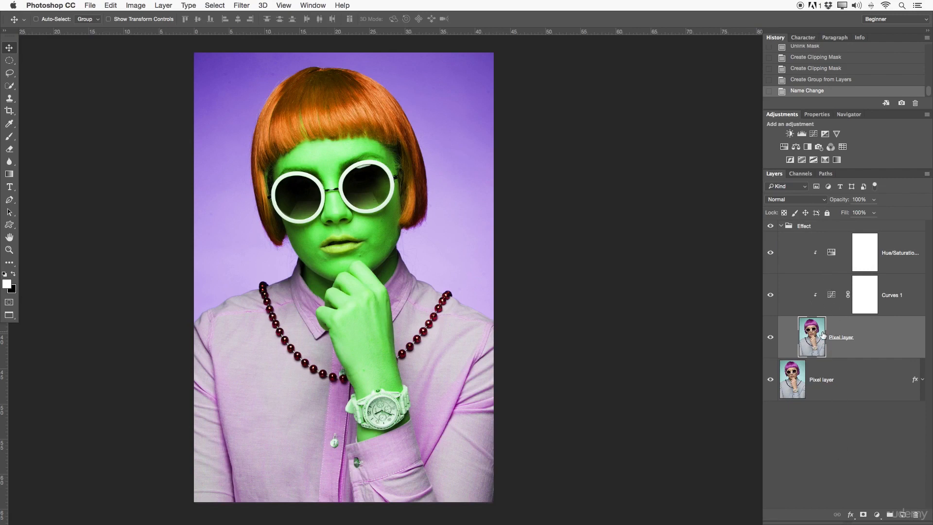
pyautogui.click(782, 226)
pyautogui.click(770, 227)
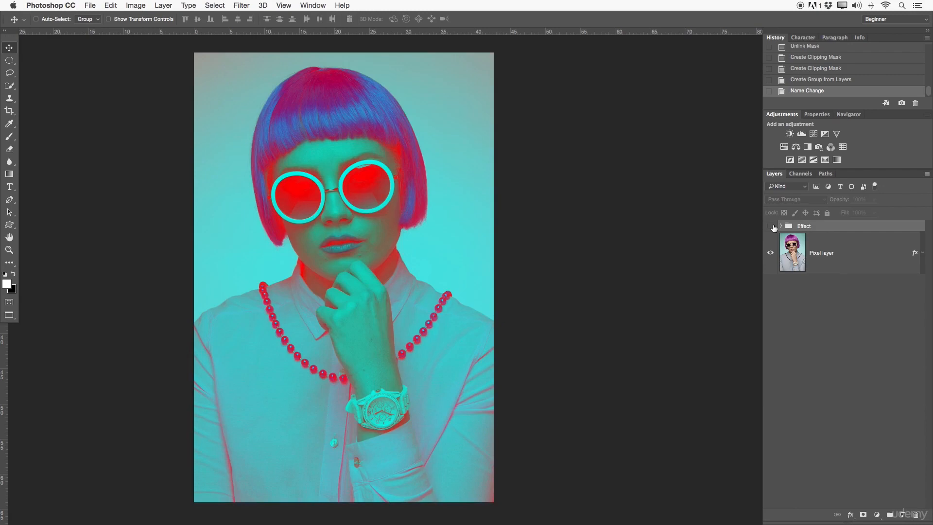
# Toggle the Effect group's visibility to compare it with the bottom pixel layer, and expand the group
pyautogui.click(771, 226)
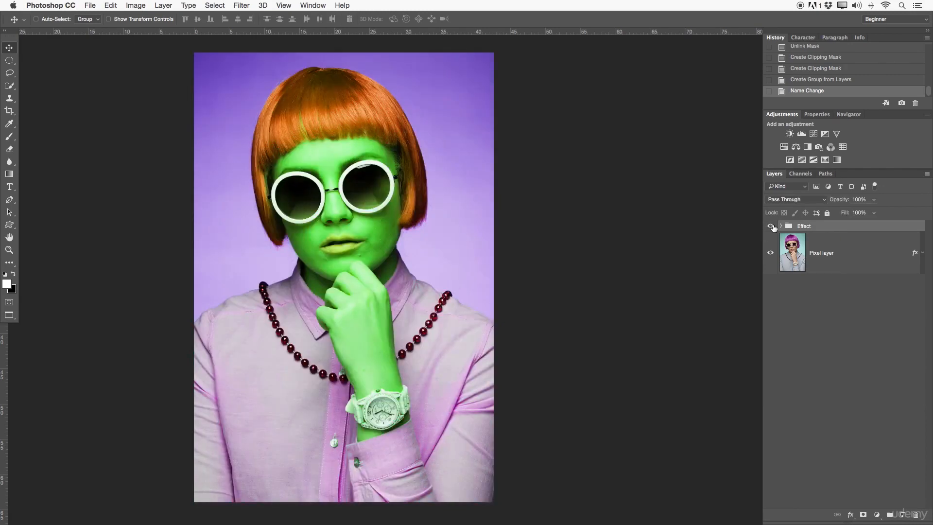
pyautogui.click(771, 226)
pyautogui.click(781, 227)
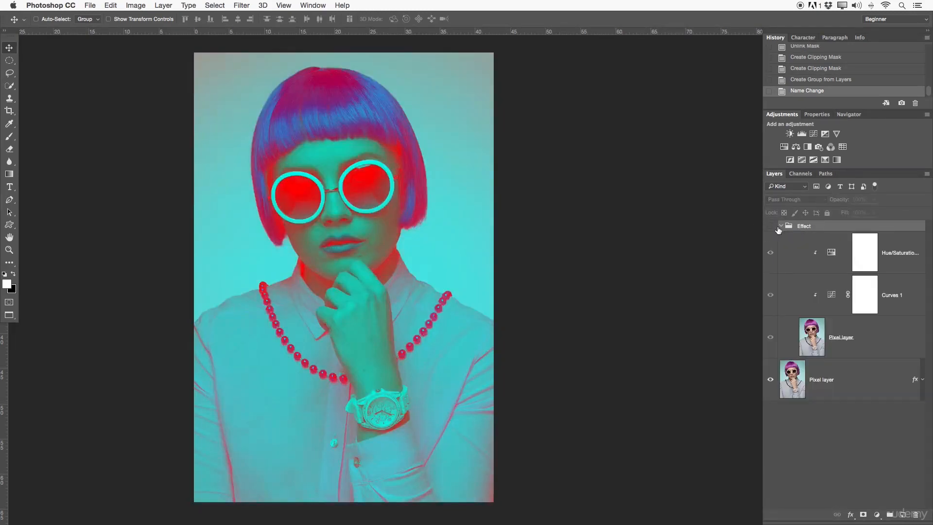
pyautogui.click(770, 227)
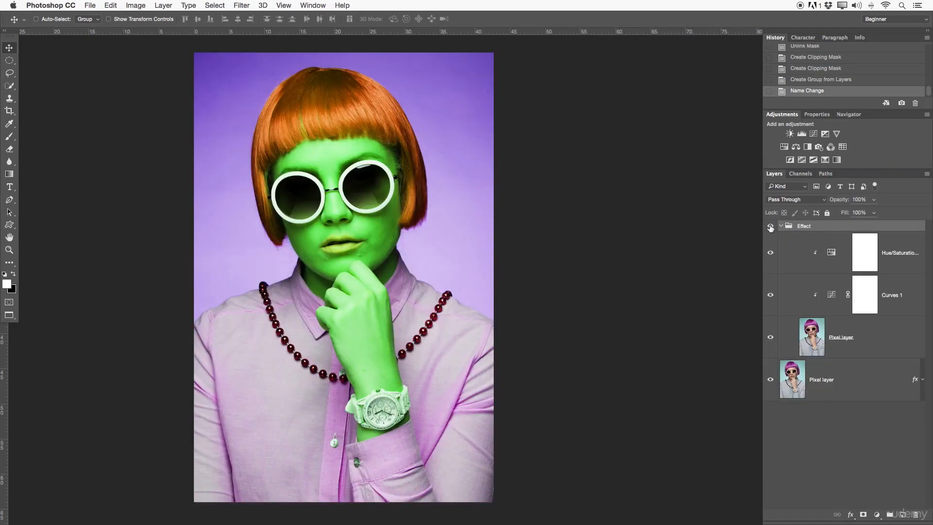
# Add a layer mask to the upper pixel layer inside the Effect group, and toggle the group off and on
pyautogui.click(835, 335)
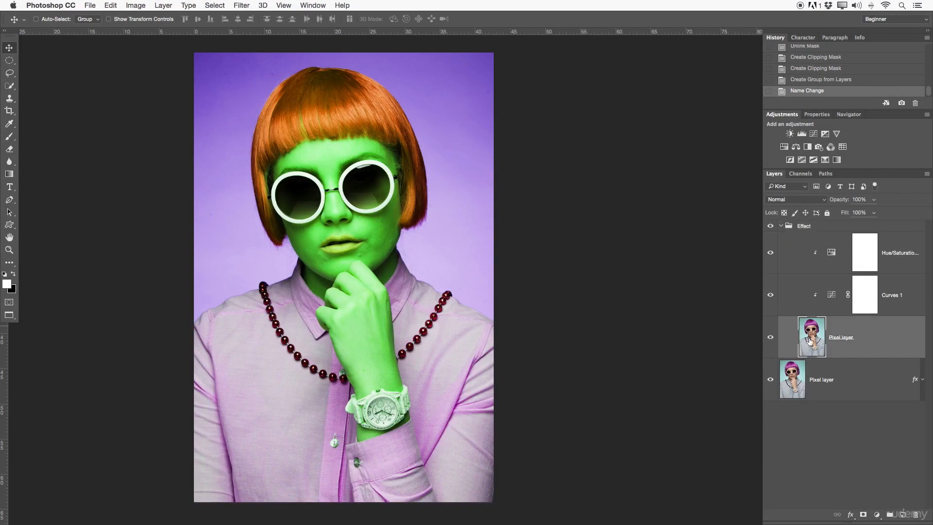
pyautogui.click(864, 515)
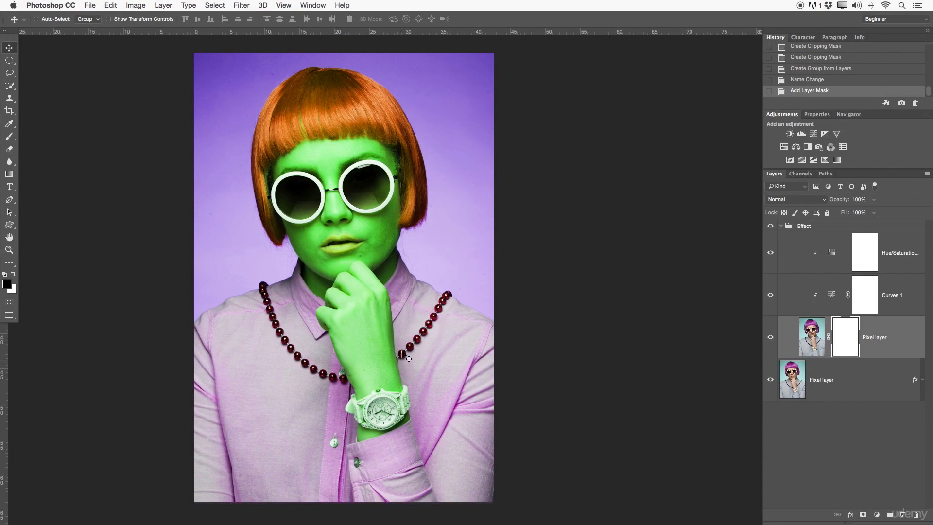
pyautogui.click(781, 226)
pyautogui.click(771, 225)
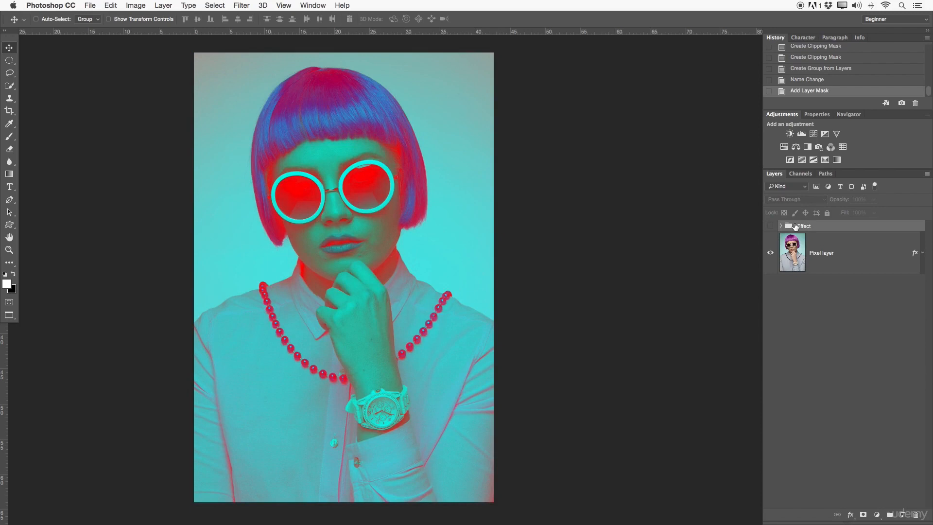
pyautogui.click(780, 226)
pyautogui.click(770, 227)
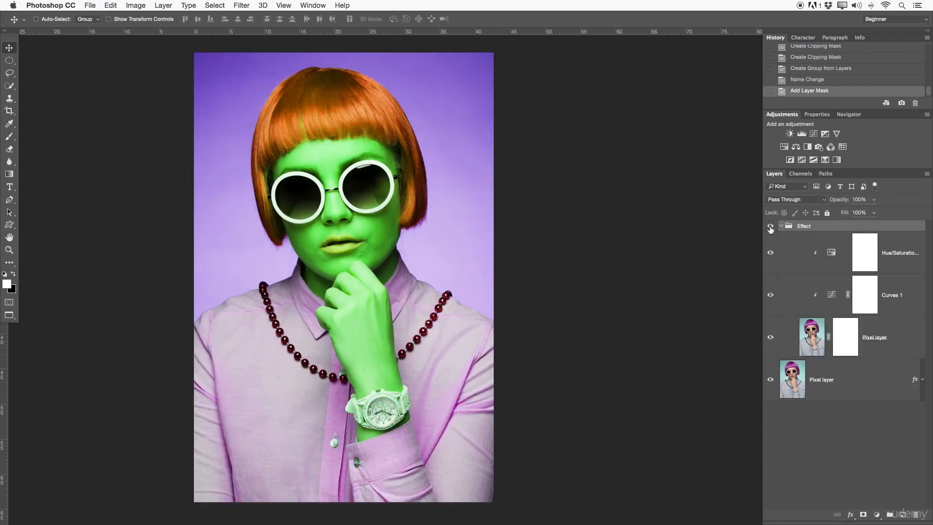
# Brush black over the hand and watch on the upper pixel layer's mask, and invert the mask
pyautogui.click(845, 341)
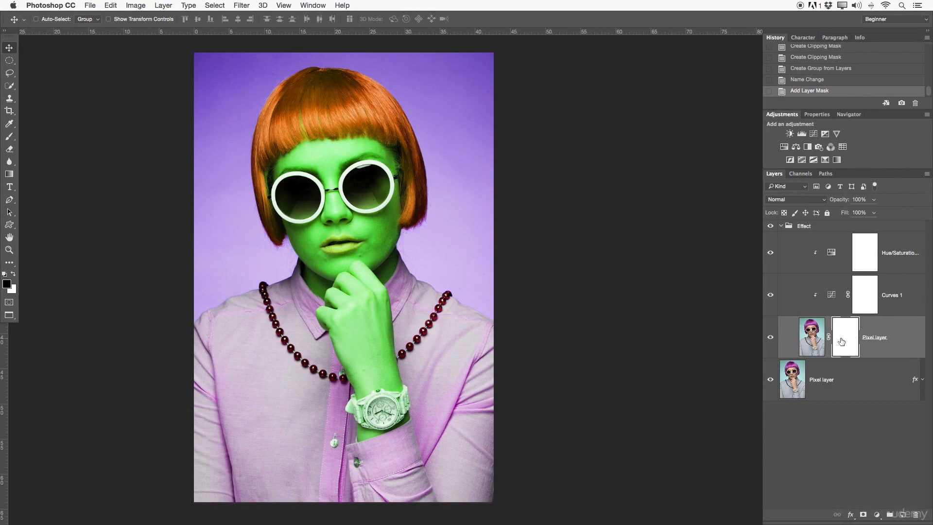
pyautogui.press('b')
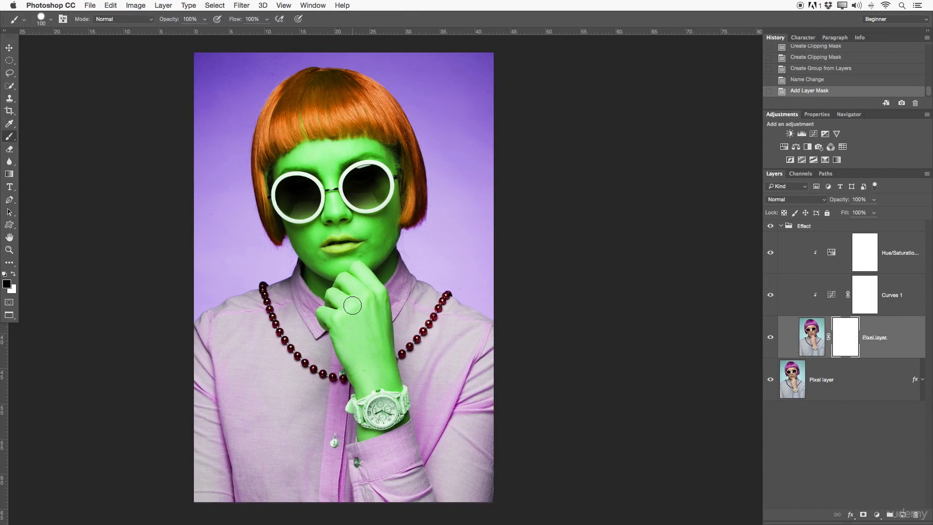
pyautogui.moveTo(341, 319)
pyautogui.mouseDown()
pyautogui.moveTo(323, 312)
pyautogui.moveTo(362, 387)
pyautogui.moveTo(375, 370)
pyautogui.mouseUp()
pyautogui.moveTo(383, 372)
pyautogui.mouseDown()
pyautogui.moveTo(395, 392)
pyautogui.moveTo(379, 394)
pyautogui.moveTo(395, 382)
pyautogui.moveTo(381, 302)
pyautogui.moveTo(359, 272)
pyautogui.moveTo(345, 296)
pyautogui.moveTo(328, 288)
pyautogui.moveTo(355, 284)
pyautogui.moveTo(360, 314)
pyautogui.moveTo(368, 301)
pyautogui.moveTo(364, 336)
pyautogui.moveTo(327, 319)
pyautogui.moveTo(356, 415)
pyautogui.moveTo(365, 411)
pyautogui.moveTo(364, 428)
pyautogui.moveTo(384, 426)
pyautogui.moveTo(362, 428)
pyautogui.moveTo(393, 420)
pyautogui.moveTo(370, 414)
pyautogui.moveTo(405, 405)
pyautogui.moveTo(356, 437)
pyautogui.moveTo(343, 316)
pyautogui.moveTo(321, 314)
pyautogui.moveTo(340, 313)
pyautogui.moveTo(366, 275)
pyautogui.moveTo(355, 263)
pyautogui.moveTo(388, 317)
pyautogui.mouseUp()
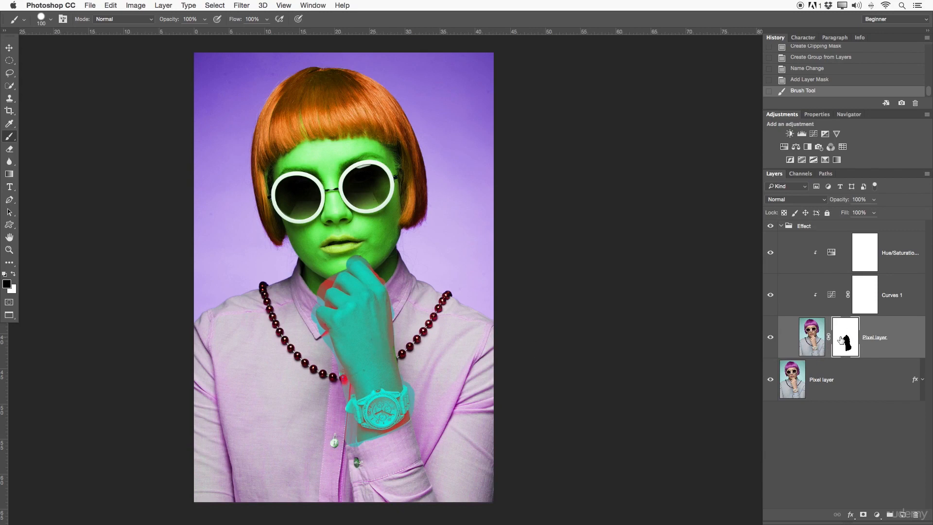
pyautogui.press('super+i')
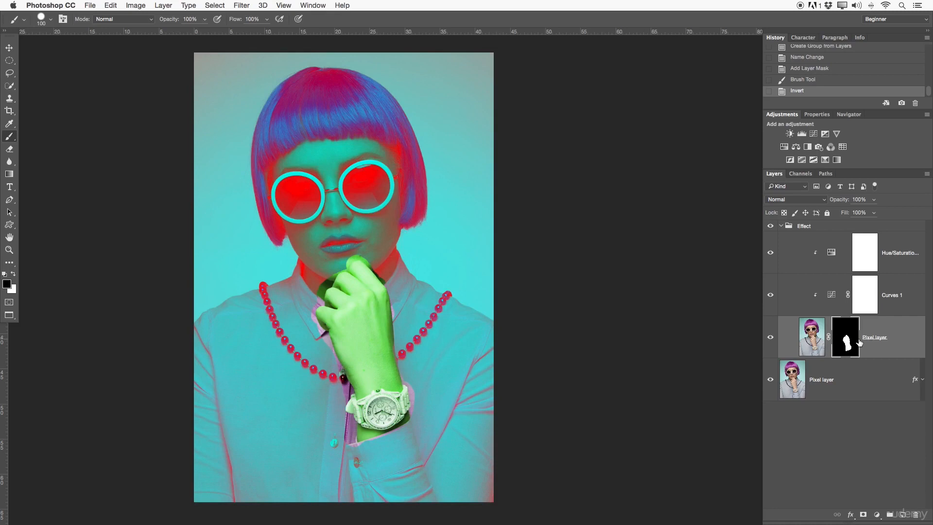
# Review the clipped adjustments, collapse and reopen the Effect group, and toggle its visibility to compare the masked effect
pyautogui.click(800, 245)
pyautogui.click(805, 286)
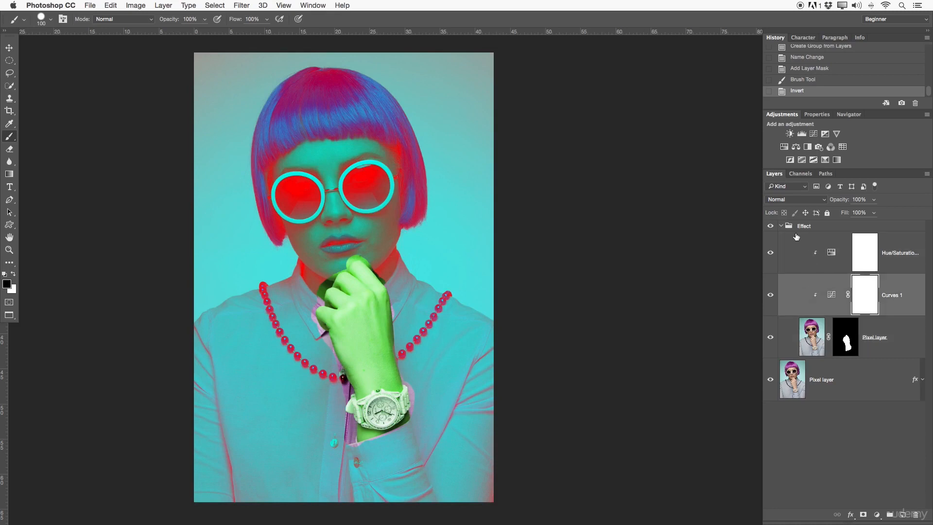
pyautogui.click(780, 227)
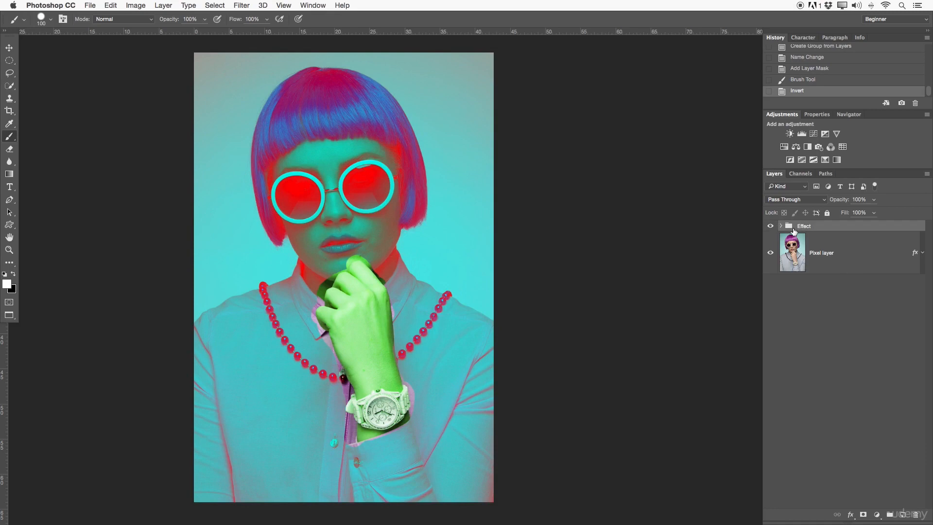
pyautogui.click(770, 226)
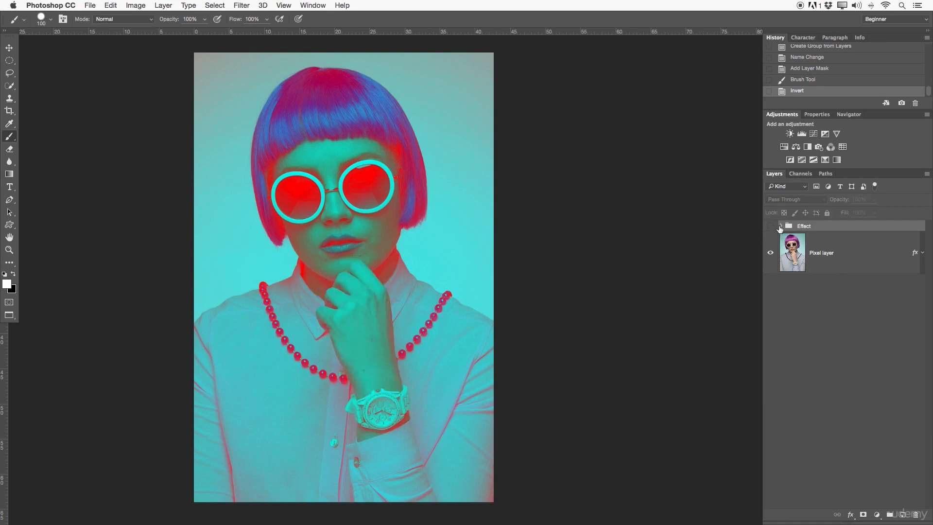
pyautogui.click(780, 226)
pyautogui.click(770, 226)
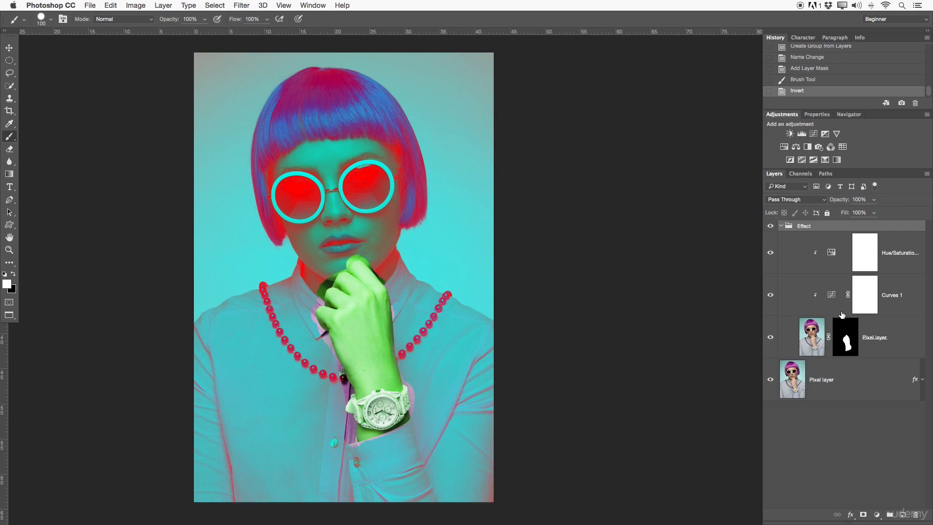
# Delete the layer mask from the upper pixel layer inside the Effect group
pyautogui.click(848, 383)
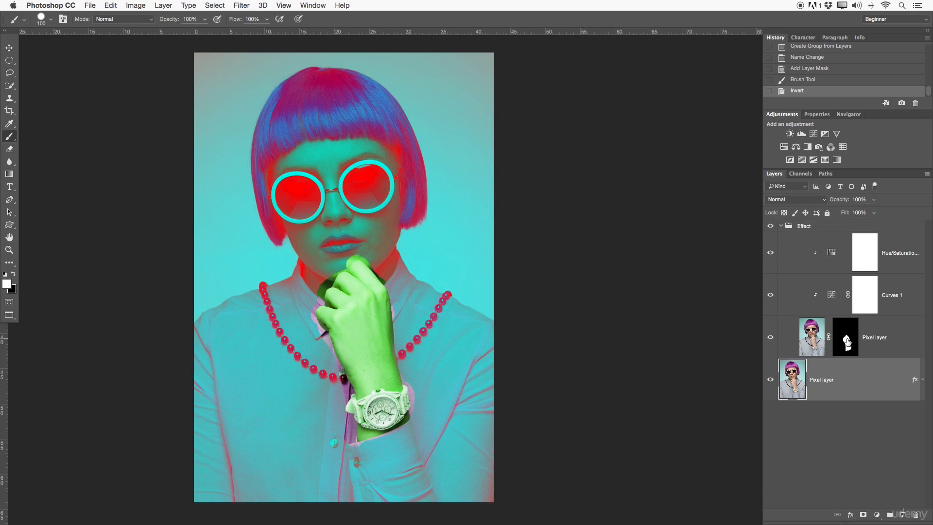
pyautogui.click(887, 340)
pyautogui.click(834, 373)
pyautogui.click(893, 337)
pyautogui.rightClick(848, 335)
pyautogui.click(850, 334)
pyautogui.click(848, 445)
pyautogui.click(884, 486)
pyautogui.click(844, 441)
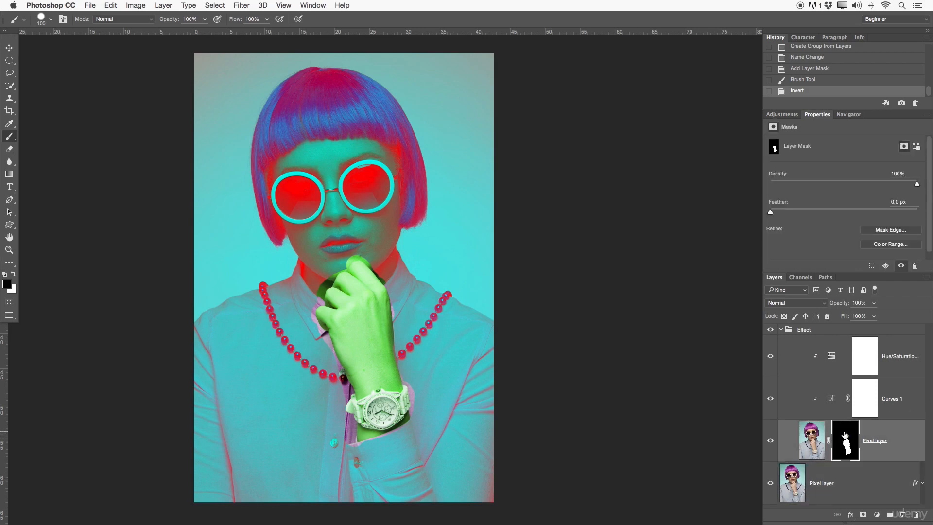
pyautogui.rightClick(844, 434)
pyautogui.click(773, 444)
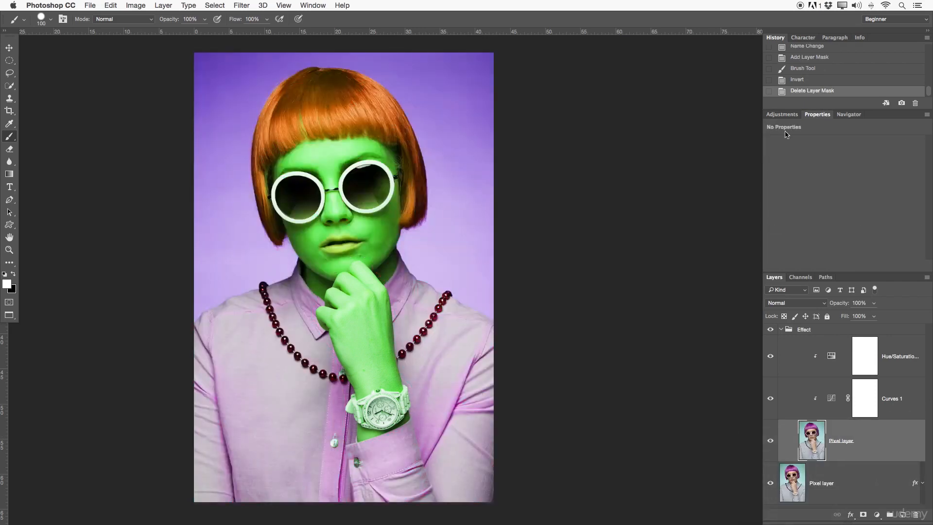
# Give the layer list more height and collapse the Effect group
pyautogui.moveTo(846, 270); pyautogui.dragTo(828, 171)
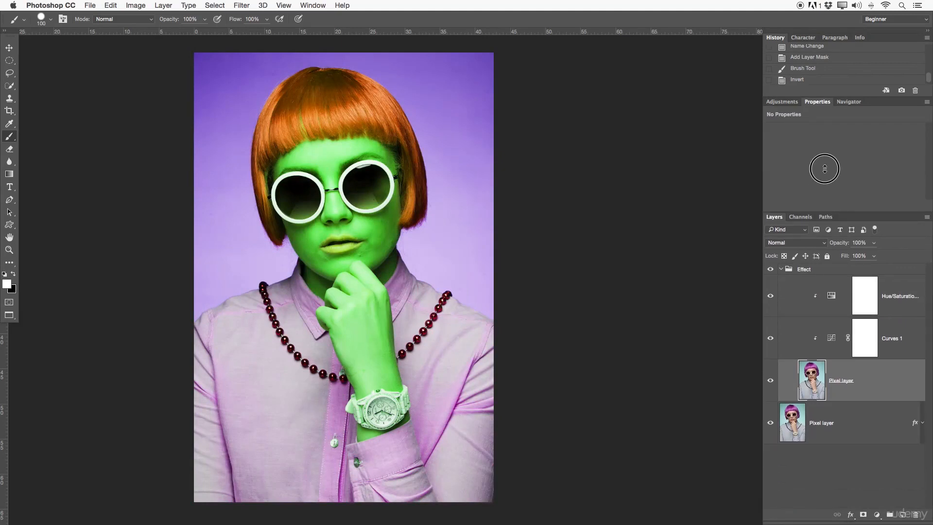
pyautogui.click(784, 270)
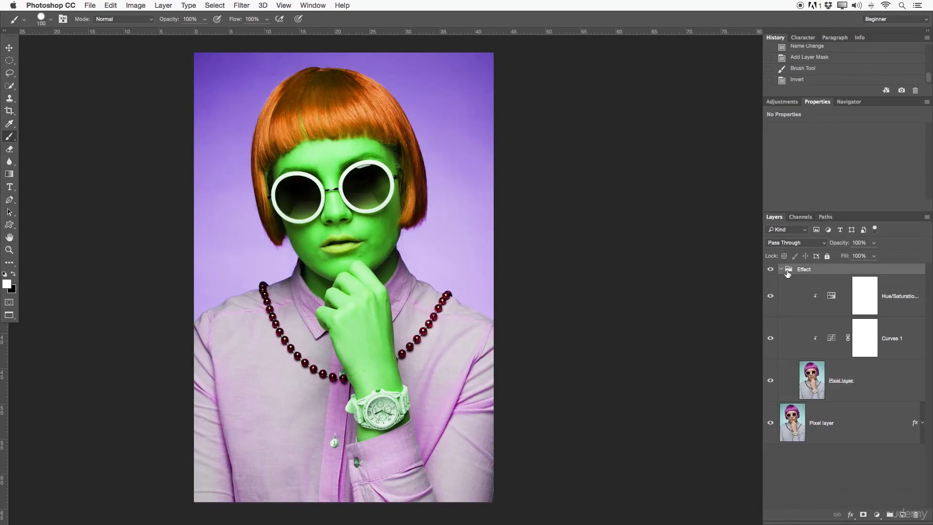
pyautogui.click(780, 270)
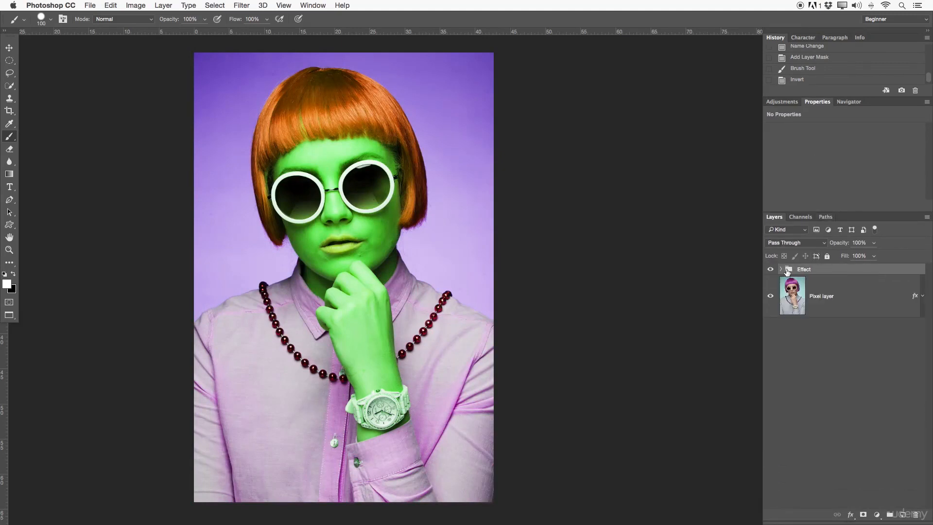
pyautogui.click(781, 269)
pyautogui.click(780, 269)
# Toggle the collapsed Effect group's visibility repeatedly to compare the image with and without the whole effect
pyautogui.click(772, 270)
pyautogui.click(772, 270)
pyautogui.click(773, 270)
pyautogui.click(772, 270)
# Add a mask to the Effect group, invert it to black, and brush white over the sunglasses, hand and wrist
pyautogui.click(864, 516)
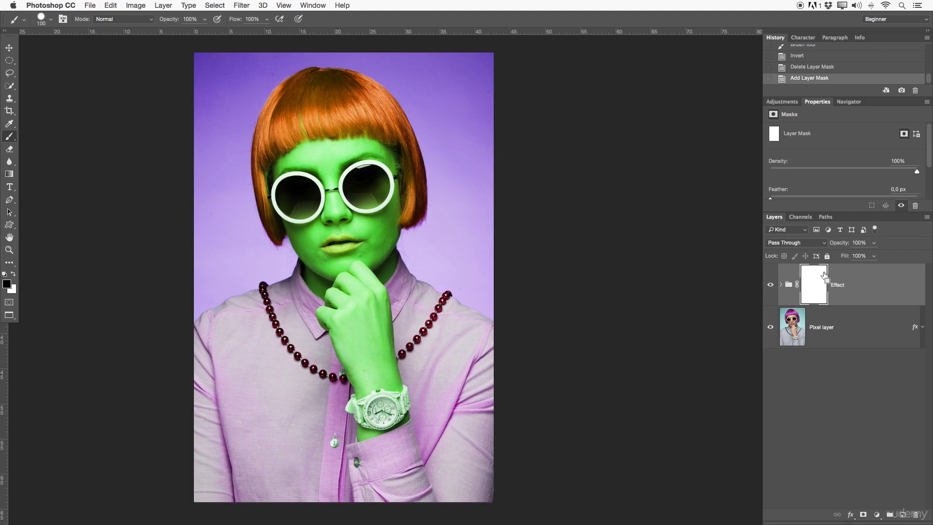
pyautogui.press('super+i')
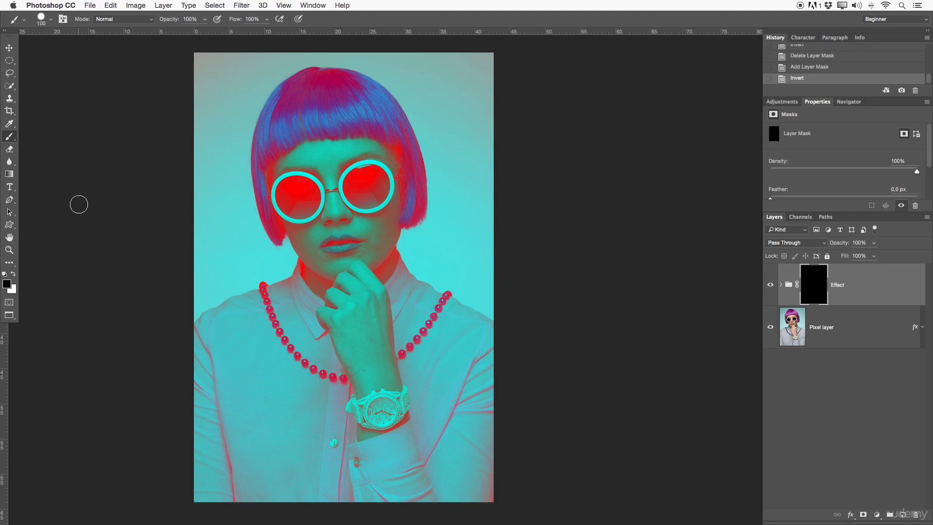
pyautogui.click(13, 274)
pyautogui.moveTo(314, 189)
pyautogui.mouseDown()
pyautogui.moveTo(283, 187)
pyautogui.moveTo(289, 204)
pyautogui.moveTo(292, 190)
pyautogui.moveTo(317, 203)
pyautogui.moveTo(302, 217)
pyautogui.moveTo(279, 202)
pyautogui.mouseUp()
pyautogui.moveTo(368, 183)
pyautogui.mouseDown()
pyautogui.moveTo(346, 189)
pyautogui.moveTo(373, 198)
pyautogui.moveTo(375, 173)
pyautogui.moveTo(369, 195)
pyautogui.mouseUp()
pyautogui.moveTo(367, 265)
pyautogui.mouseDown()
pyautogui.moveTo(360, 345)
pyautogui.moveTo(363, 270)
pyautogui.moveTo(352, 332)
pyautogui.moveTo(392, 374)
pyautogui.moveTo(371, 433)
pyautogui.moveTo(368, 315)
pyautogui.mouseUp()
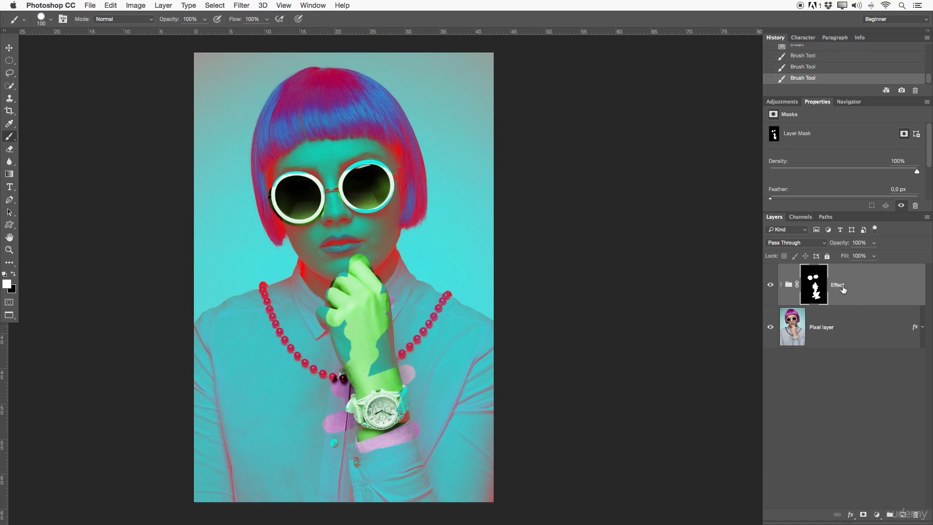
# Expand the Effect group to review its layers and delete the group's layer mask
pyautogui.click(781, 285)
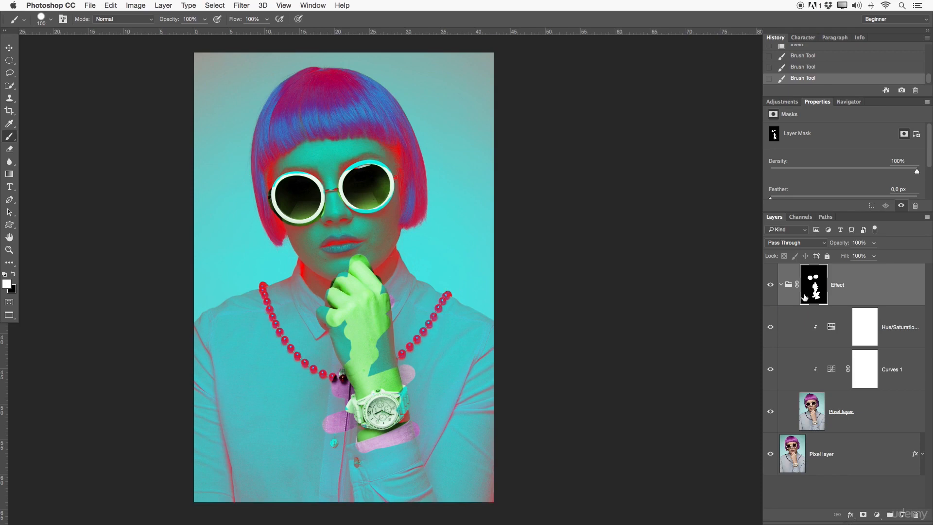
pyautogui.click(809, 328)
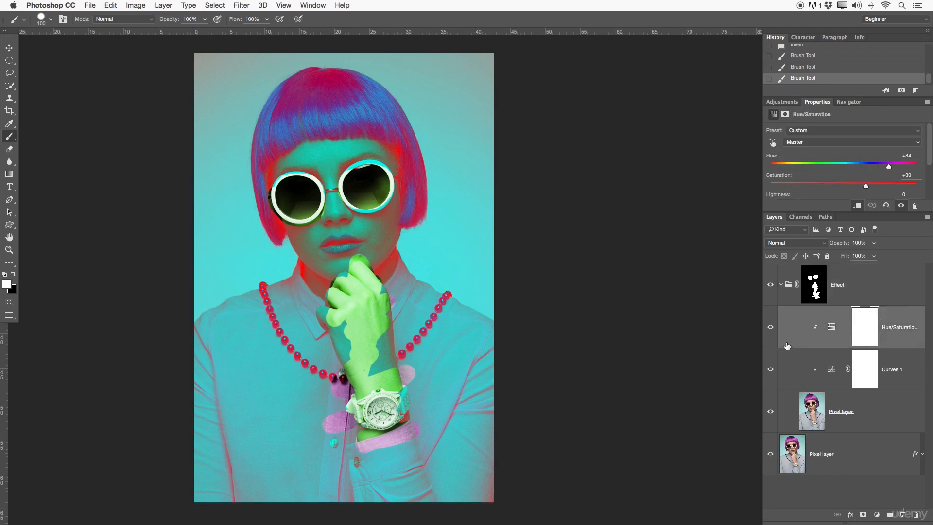
pyautogui.click(813, 297)
pyautogui.rightClick(822, 278)
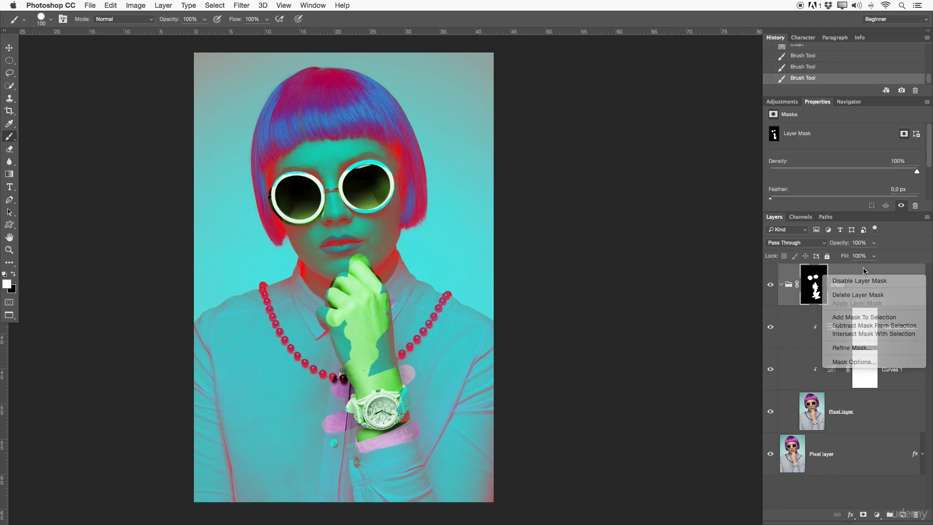
pyautogui.click(857, 294)
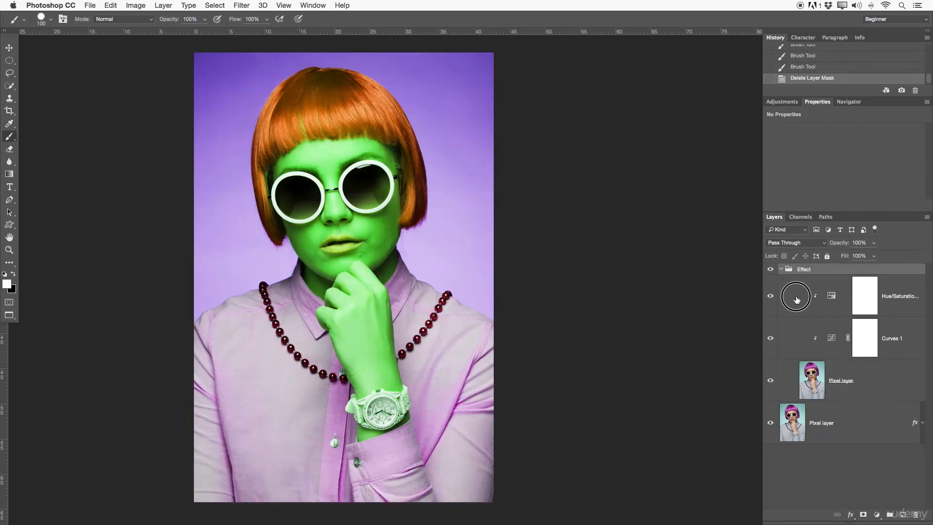
# Move Hue/Saturation 1 and Curves 1 out of the Effect group, placing them above it
pyautogui.click(797, 299)
pyautogui.keyDown('shift'); pyautogui.click(802, 331); pyautogui.keyUp('shift')
pyautogui.moveTo(802, 330); pyautogui.dragTo(788, 267)
pyautogui.click(792, 356)
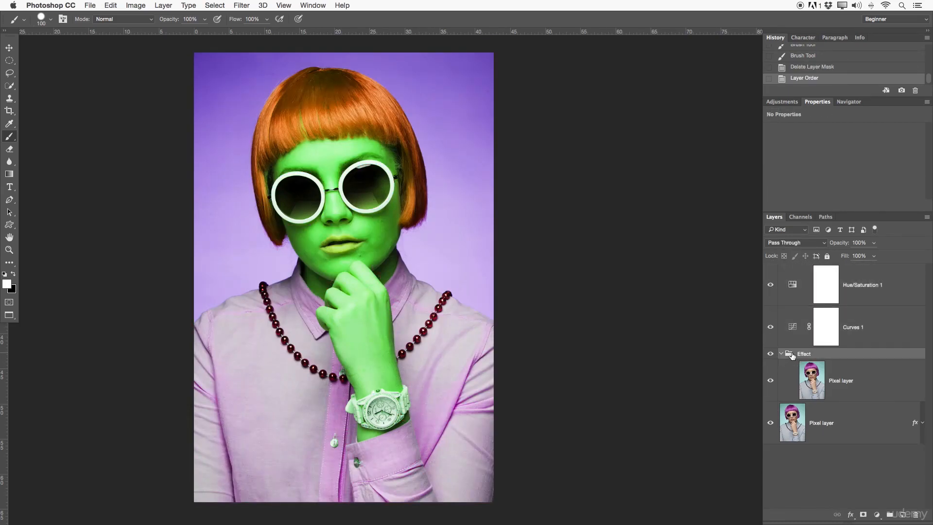
pyautogui.press('Delete')
pyautogui.press('super+z')
# Move the pixel layer out of the Effect group to just below Curves 1, and delete the empty group
pyautogui.moveTo(812, 378); pyautogui.dragTo(783, 348)
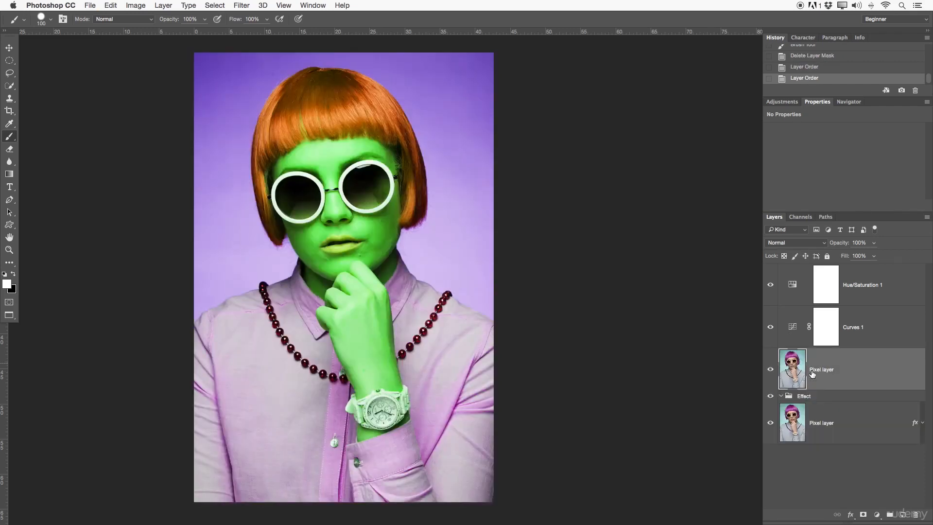
pyautogui.click(822, 396)
pyautogui.press('Delete')
# Clip Curves 1 and Hue/Saturation 1 to the upper pixel layer
pyautogui.click(807, 284)
pyautogui.click(878, 318)
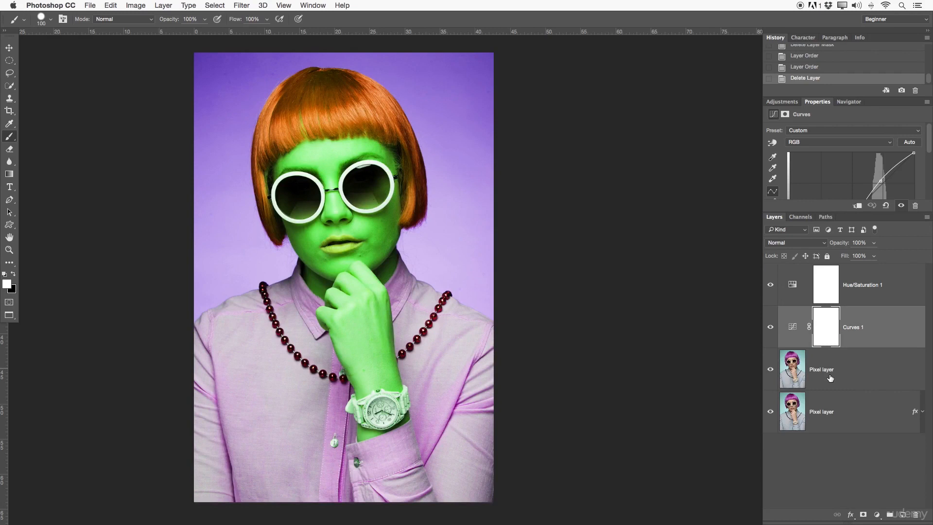
pyautogui.click(789, 355)
pyautogui.keyDown('alt'); pyautogui.click(793, 338); pyautogui.keyUp('alt')
pyautogui.keyDown('alt'); pyautogui.click(794, 313); pyautogui.keyUp('alt')
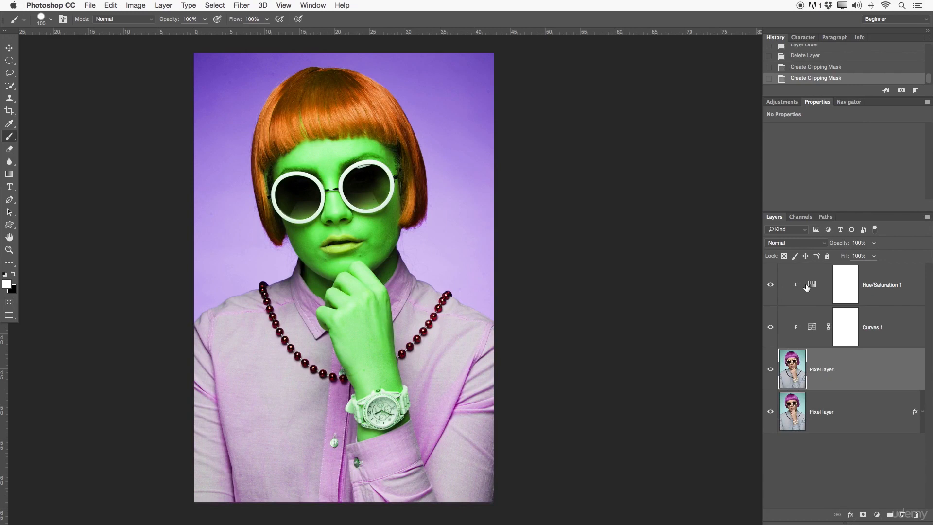
# Hide the Hue/Saturation 1 adjustment and open the Curves 1 settings
pyautogui.click(847, 285)
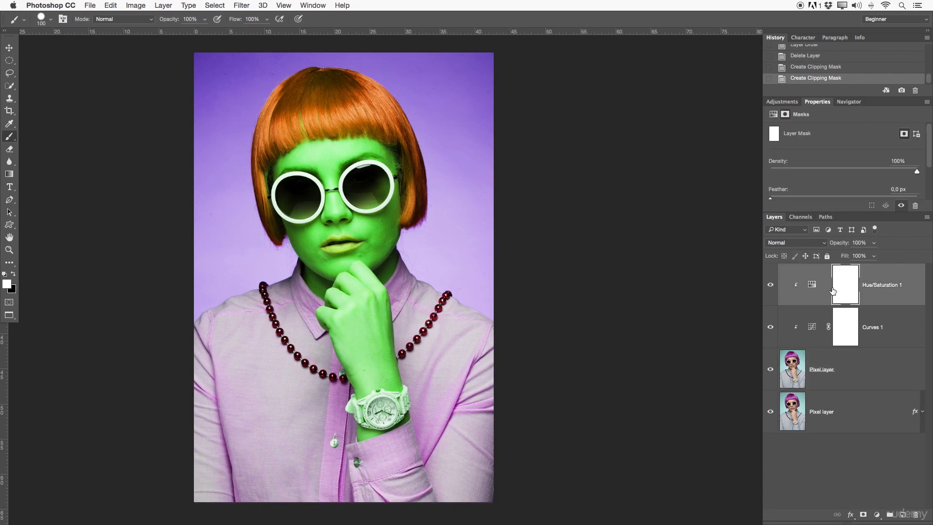
pyautogui.click(770, 285)
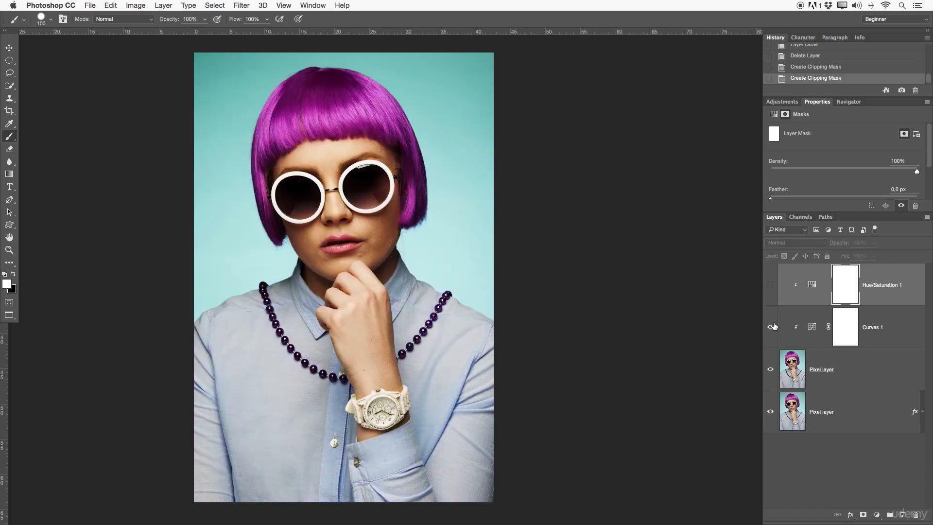
pyautogui.click(809, 327)
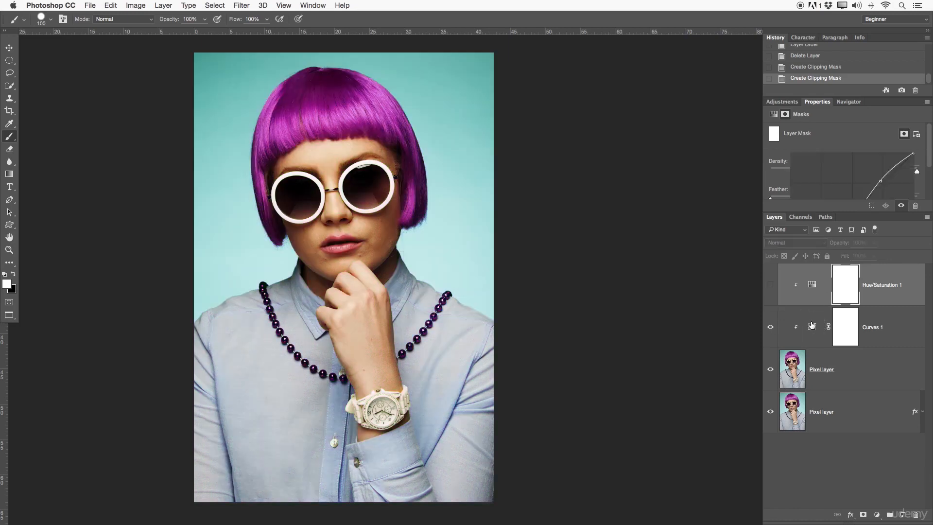
# Toggle the visibility of Curves 1 to compare the image with and without the adjustment
pyautogui.click(772, 332)
pyautogui.click(771, 332)
pyautogui.click(771, 332)
pyautogui.click(771, 332)
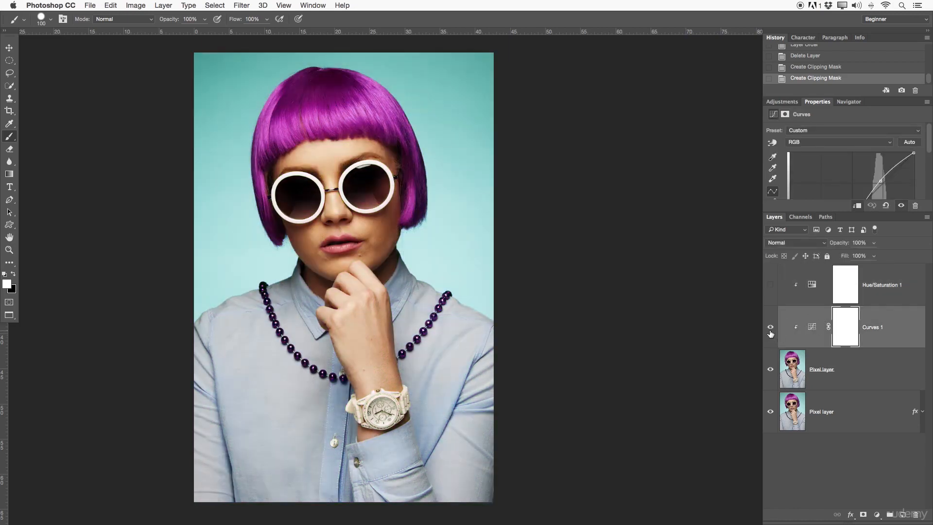
# Turn Hue/Saturation 1 back on, toggling its visibility to compare its effect and leaving it shown
pyautogui.click(788, 285)
pyautogui.click(772, 285)
pyautogui.click(771, 285)
pyautogui.click(772, 284)
pyautogui.click(772, 285)
pyautogui.click(771, 285)
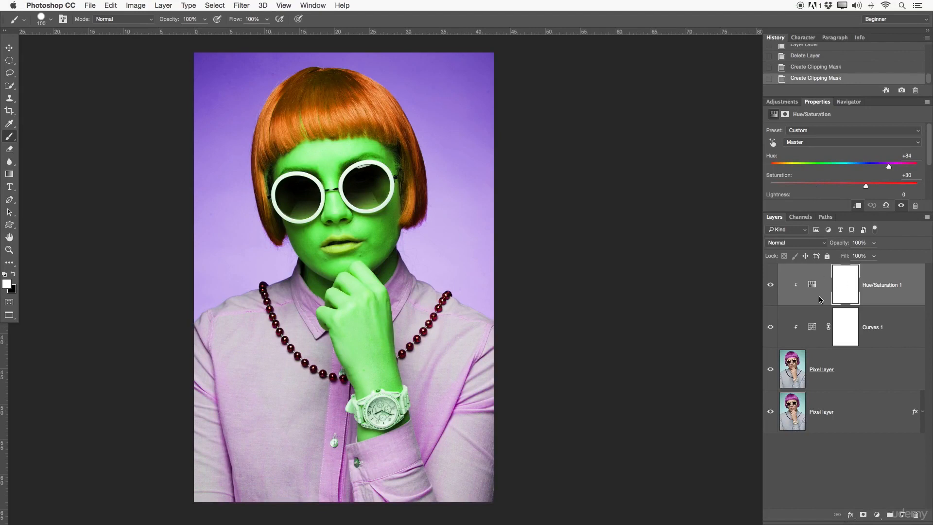
pyautogui.click(770, 285)
pyautogui.click(770, 285)
pyautogui.click(771, 285)
pyautogui.click(771, 286)
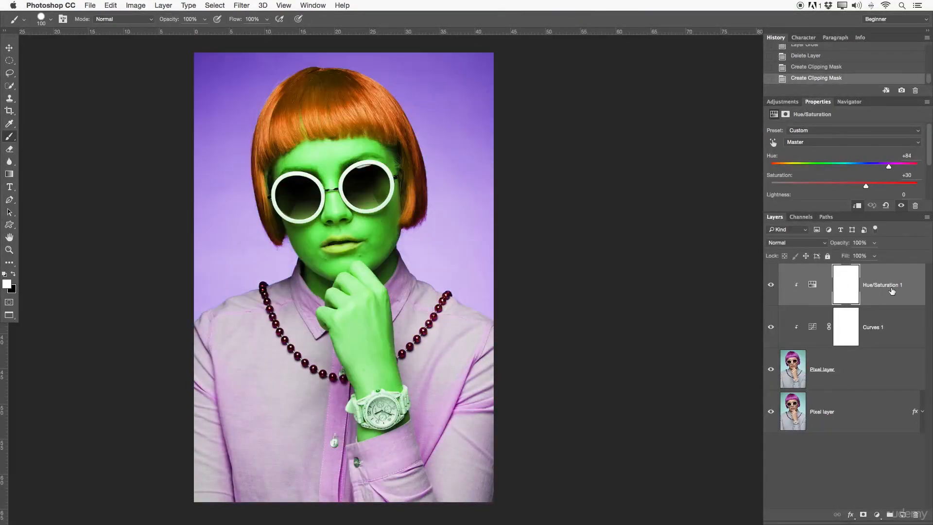
# Paint black with the Brush on the Hue/Saturation 1 mask over the hand, mouth and one side of the face
pyautogui.click(854, 284)
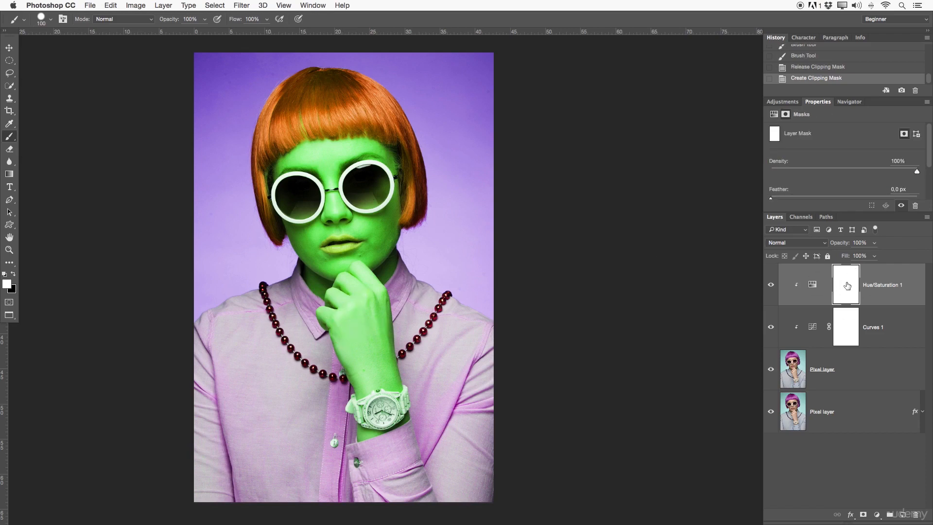
pyautogui.moveTo(334, 251)
pyautogui.mouseDown()
pyautogui.moveTo(305, 211)
pyautogui.moveTo(346, 222)
pyautogui.mouseUp()
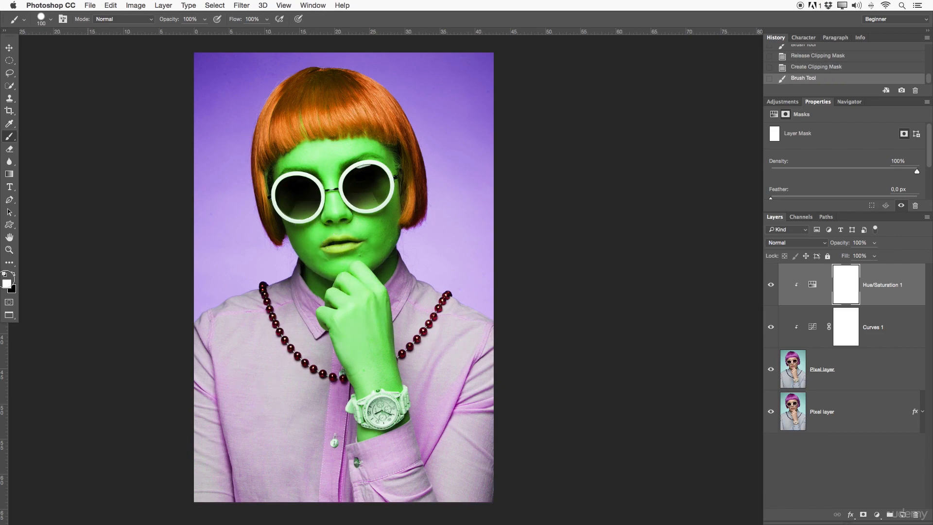
pyautogui.click(14, 276)
pyautogui.moveTo(364, 325)
pyautogui.mouseDown()
pyautogui.moveTo(379, 300)
pyautogui.moveTo(394, 387)
pyautogui.moveTo(362, 389)
pyautogui.moveTo(348, 347)
pyautogui.moveTo(368, 352)
pyautogui.moveTo(375, 318)
pyautogui.moveTo(360, 317)
pyautogui.moveTo(348, 348)
pyautogui.moveTo(352, 371)
pyautogui.moveTo(327, 320)
pyautogui.moveTo(347, 309)
pyautogui.moveTo(331, 295)
pyautogui.moveTo(342, 276)
pyautogui.moveTo(351, 307)
pyautogui.moveTo(358, 267)
pyautogui.moveTo(383, 307)
pyautogui.moveTo(386, 379)
pyautogui.moveTo(383, 354)
pyautogui.moveTo(375, 373)
pyautogui.moveTo(333, 328)
pyautogui.moveTo(359, 372)
pyautogui.moveTo(361, 397)
pyautogui.moveTo(388, 367)
pyautogui.moveTo(388, 296)
pyautogui.moveTo(388, 350)
pyautogui.moveTo(361, 278)
pyautogui.moveTo(373, 254)
pyautogui.moveTo(361, 260)
pyautogui.moveTo(390, 233)
pyautogui.moveTo(389, 248)
pyautogui.moveTo(341, 208)
pyautogui.moveTo(352, 256)
pyautogui.moveTo(344, 276)
pyautogui.mouseUp()
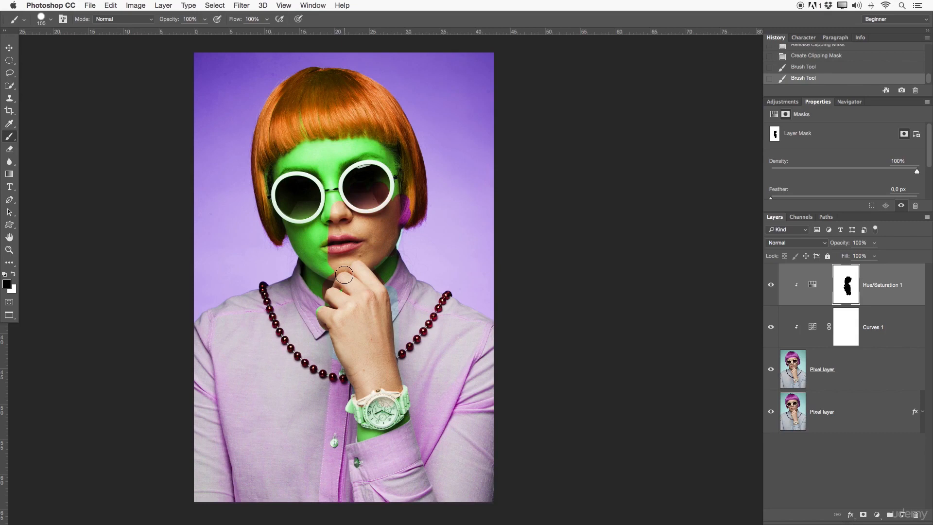
# Enlarge the brush and paint black on the Hue/Saturation 1 mask over the rest of the face and the fringe
pyautogui.press(']')
pyautogui.press(']')
pyautogui.press(']')
pyautogui.press(']')
pyautogui.press(']')
pyautogui.press(']')
pyautogui.press(']')
pyautogui.press(']')
pyautogui.moveTo(301, 214)
pyautogui.mouseDown()
pyautogui.moveTo(272, 155)
pyautogui.moveTo(315, 146)
pyautogui.moveTo(374, 201)
pyautogui.moveTo(316, 269)
pyautogui.mouseUp()
# Paint white with a 175 px brush on the Hue/Saturation 1 mask to restore the effect on the hair and adjacent background
pyautogui.press('[')
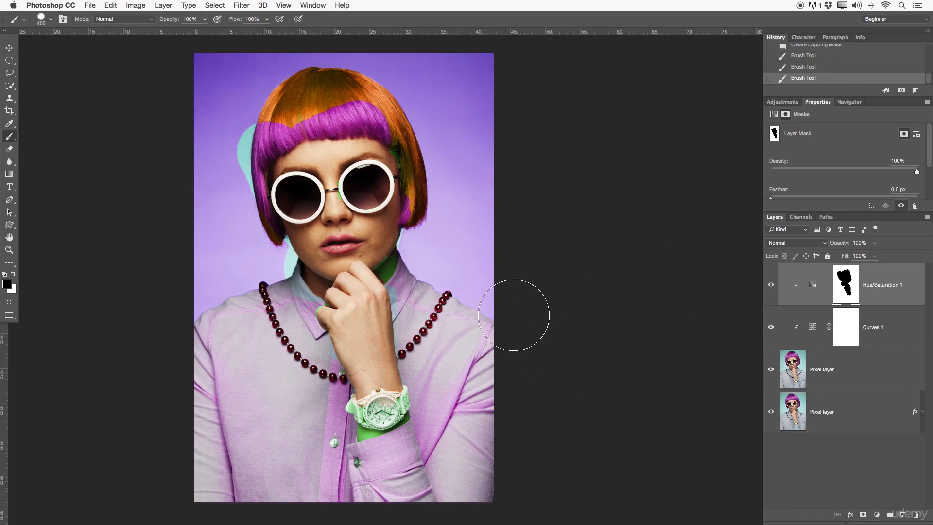
pyautogui.press('x')
pyautogui.press('[')
pyautogui.press('[')
pyautogui.press('[')
pyautogui.press('[')
pyautogui.moveTo(223, 125)
pyautogui.mouseDown()
pyautogui.moveTo(242, 188)
pyautogui.moveTo(248, 117)
pyautogui.moveTo(250, 216)
pyautogui.moveTo(254, 185)
pyautogui.moveTo(266, 252)
pyautogui.moveTo(237, 152)
pyautogui.moveTo(244, 97)
pyautogui.moveTo(263, 133)
pyautogui.moveTo(269, 199)
pyautogui.moveTo(272, 110)
pyautogui.moveTo(279, 144)
pyautogui.moveTo(309, 124)
pyautogui.moveTo(361, 117)
pyautogui.moveTo(335, 102)
pyautogui.moveTo(367, 119)
pyautogui.moveTo(336, 127)
pyautogui.moveTo(388, 138)
pyautogui.mouseUp()
pyautogui.moveTo(429, 217)
pyautogui.mouseDown()
pyautogui.moveTo(418, 198)
pyautogui.moveTo(413, 244)
pyautogui.moveTo(391, 279)
pyautogui.mouseUp()
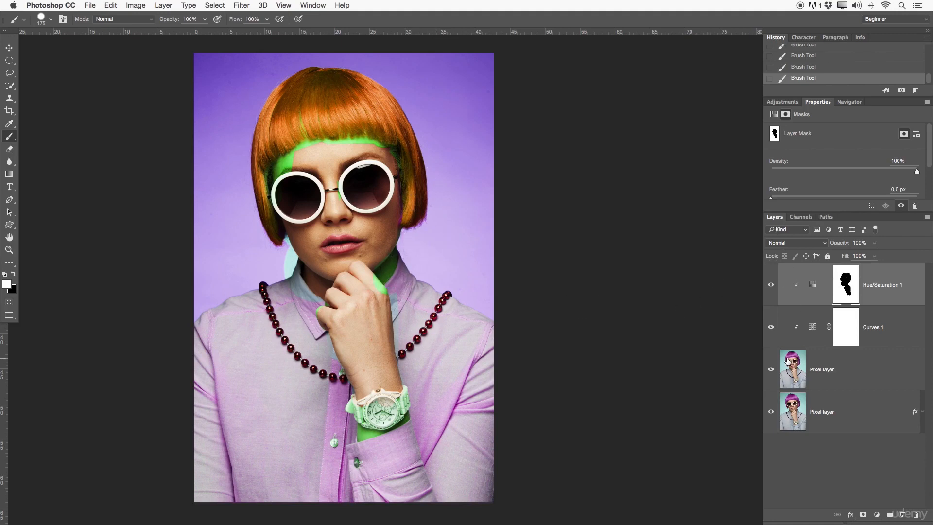
# Add a Black & White adjustment layer above Hue/Saturation 1 in Normal mode at 100% opacity
pyautogui.click(805, 300)
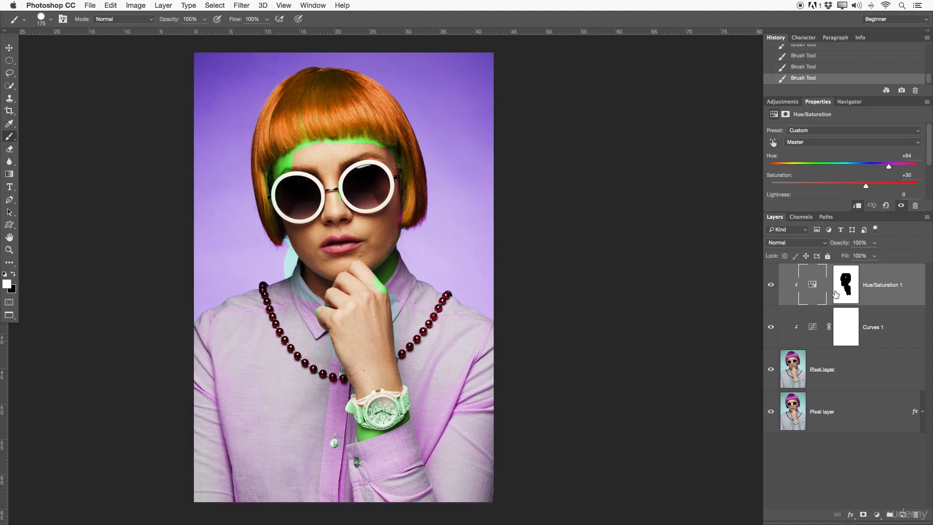
pyautogui.click(779, 102)
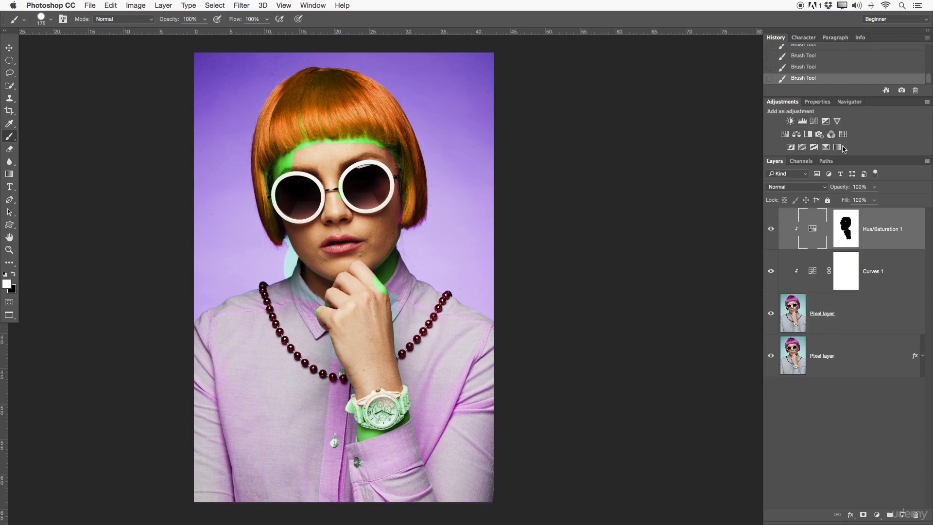
pyautogui.click(130, 6)
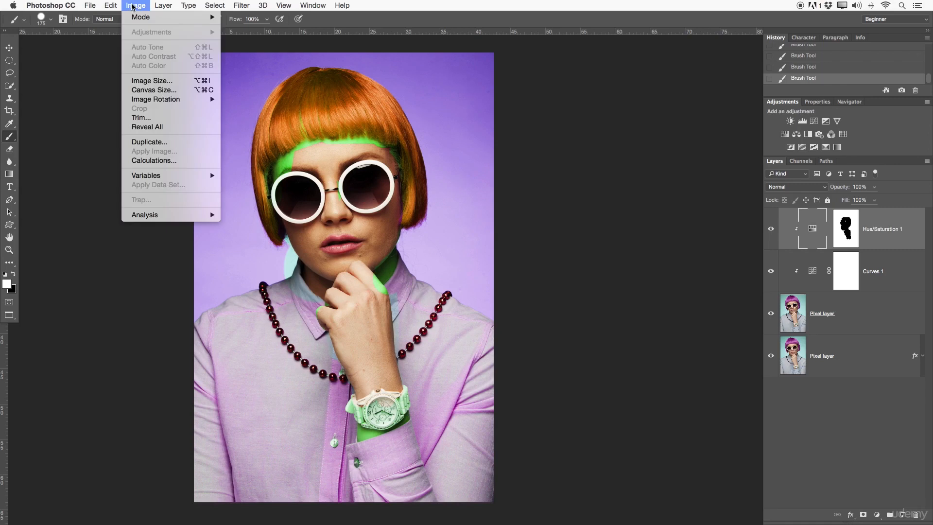
pyautogui.moveTo(177, 4)
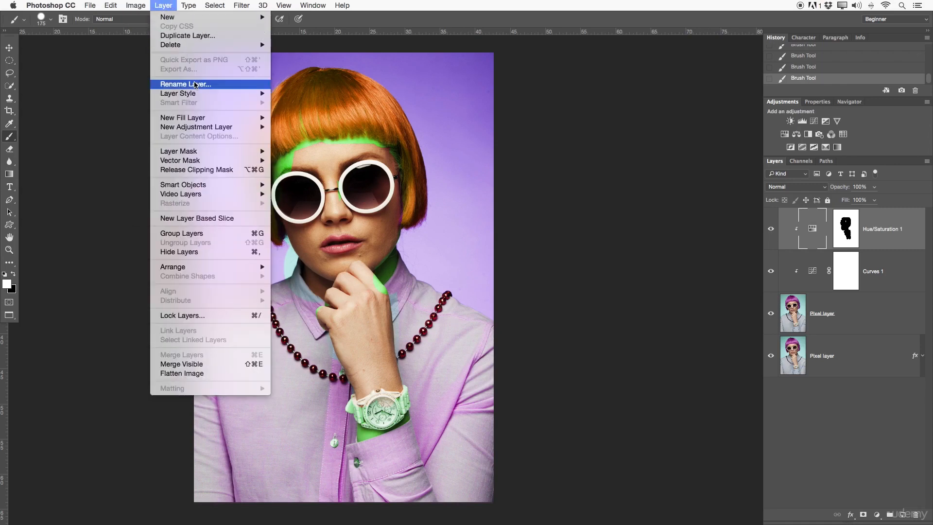
pyautogui.moveTo(192, 127)
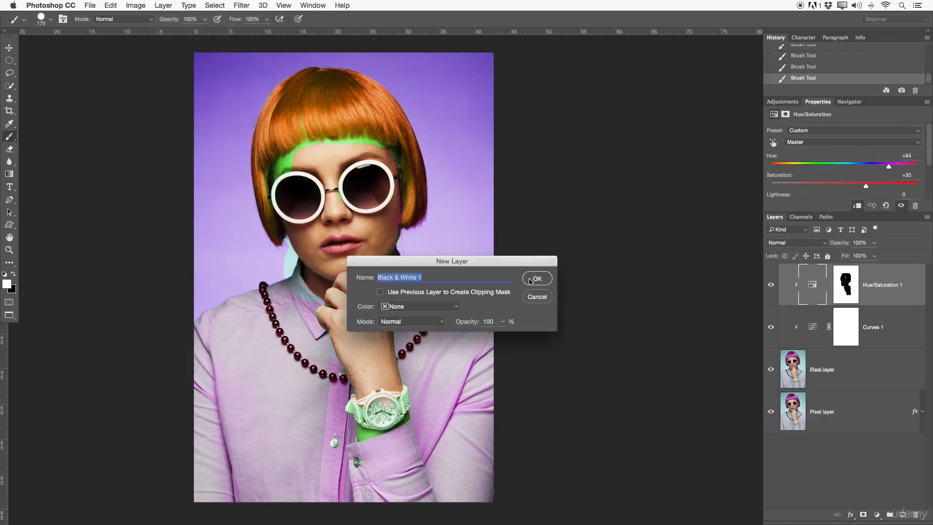
pyautogui.click(534, 279)
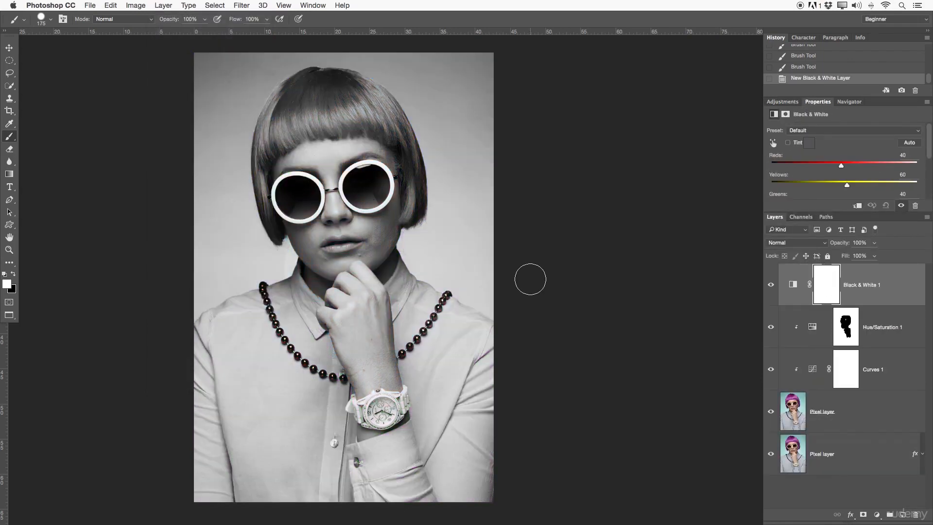
# Clip Black & White 1 to the upper pixel layer together with the other adjustments
pyautogui.moveTo(770, 327)
pyautogui.mouseDown()
pyautogui.moveTo(773, 443)
pyautogui.moveTo(770, 308)
pyautogui.moveTo(776, 316)
pyautogui.mouseUp()
pyautogui.click(788, 452)
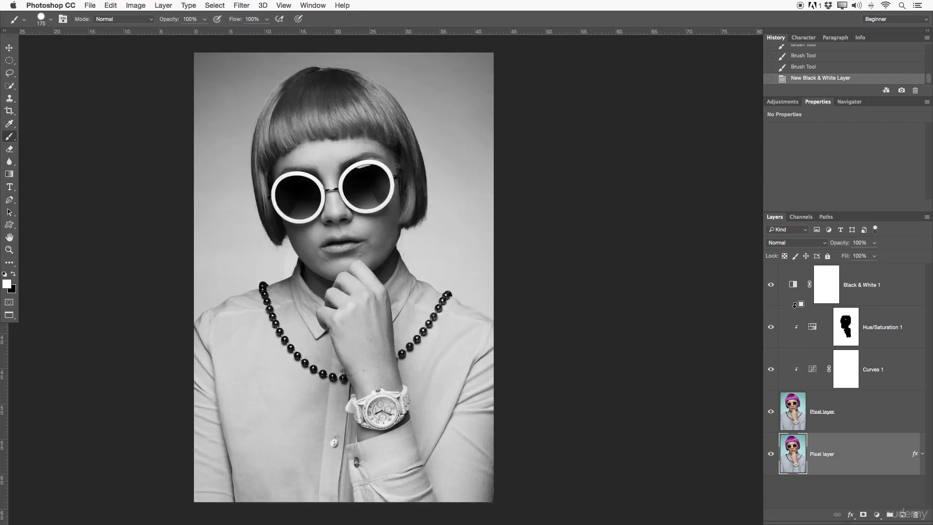
pyautogui.keyDown('alt'); pyautogui.click(795, 305); pyautogui.keyUp('alt')
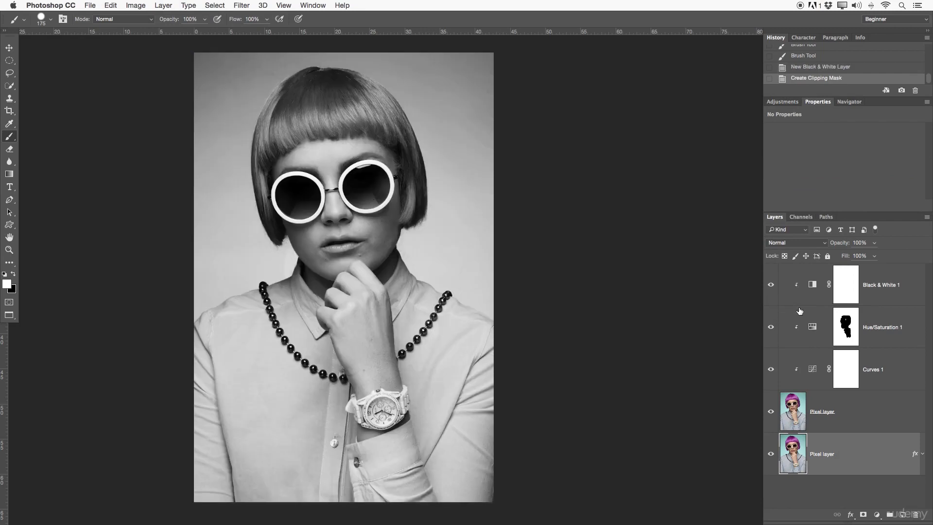
# Detach and enlarge the Black & White 1 settings, and set Reds to -4, Yellows to 93 and Greens to 1
pyautogui.click(815, 287)
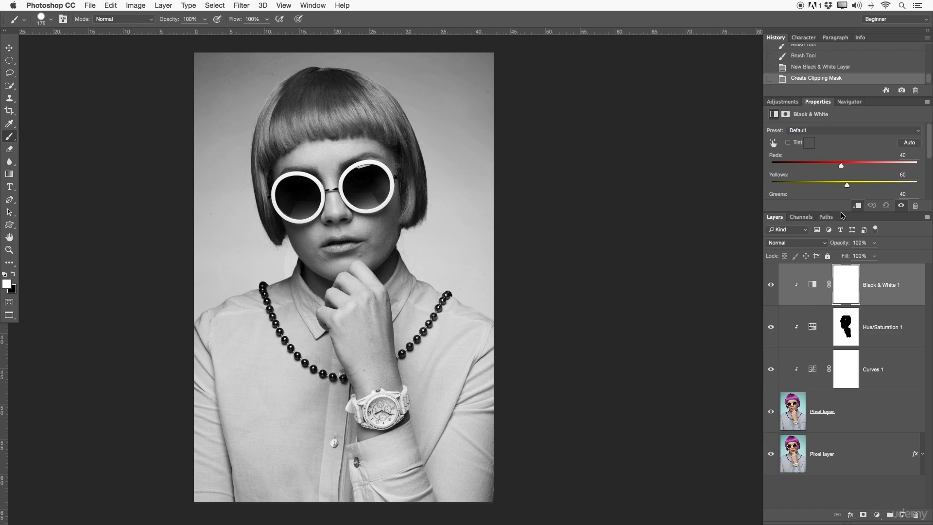
pyautogui.moveTo(843, 213); pyautogui.dragTo(843, 273)
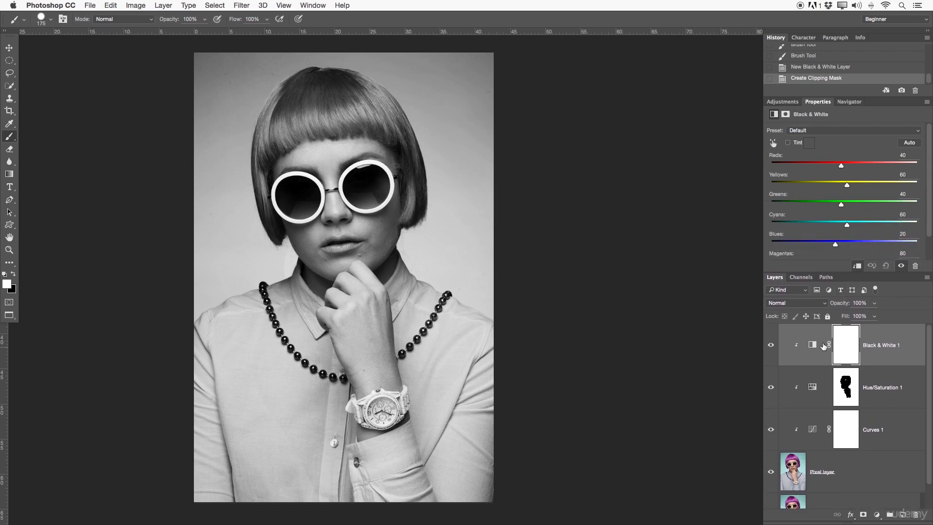
pyautogui.moveTo(816, 105); pyautogui.dragTo(573, 59)
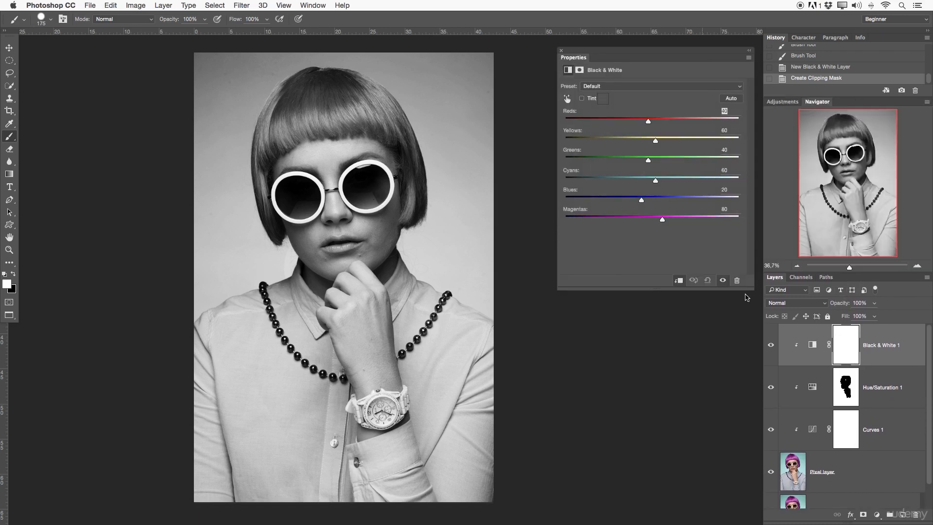
pyautogui.moveTo(755, 313); pyautogui.dragTo(757, 315)
pyautogui.moveTo(649, 121); pyautogui.dragTo(636, 159)
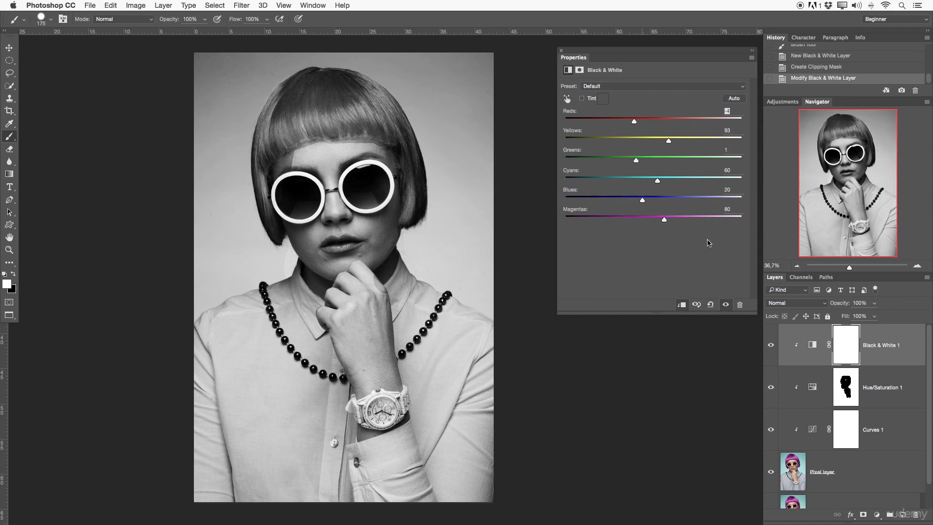